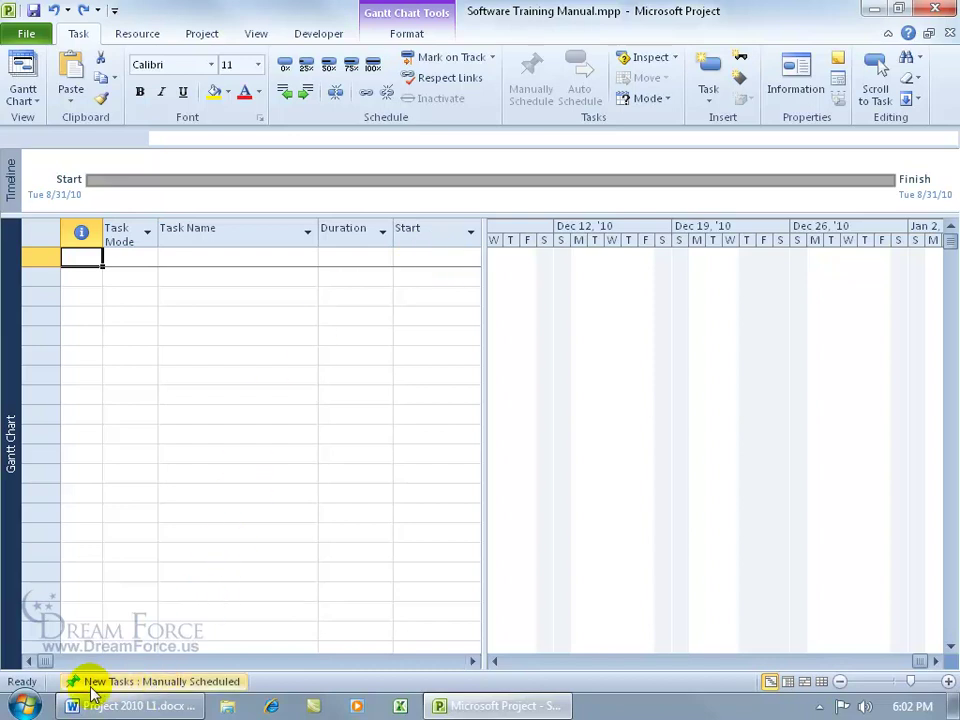
Add a manually scheduled task named Clean Fridge in the first row of the task table
left_click(155, 686)
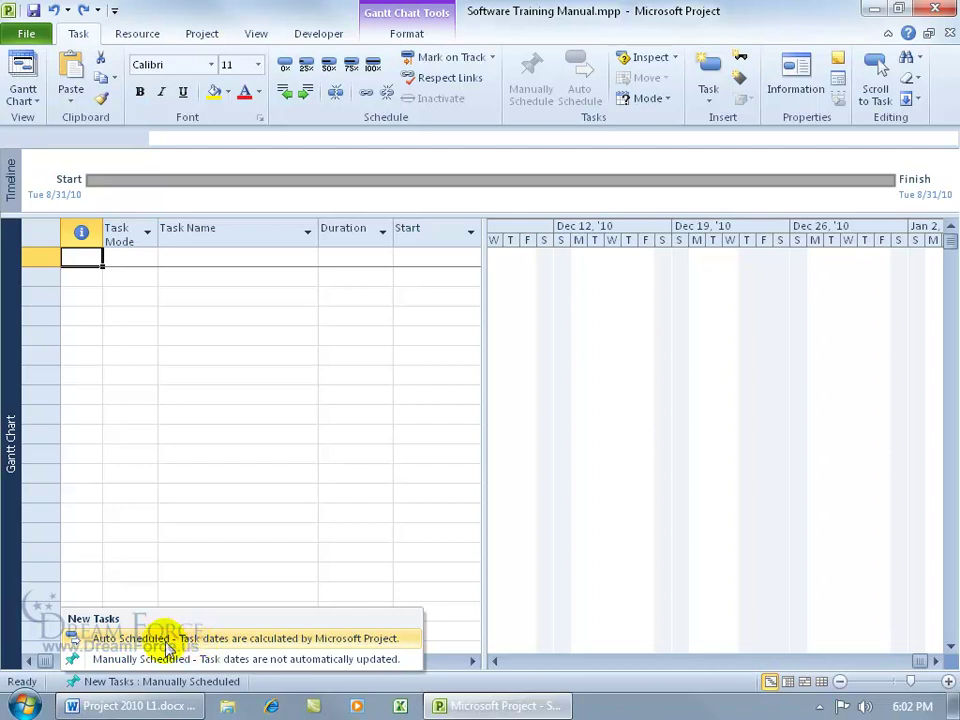
left_click(242, 260)
left_click(242, 257)
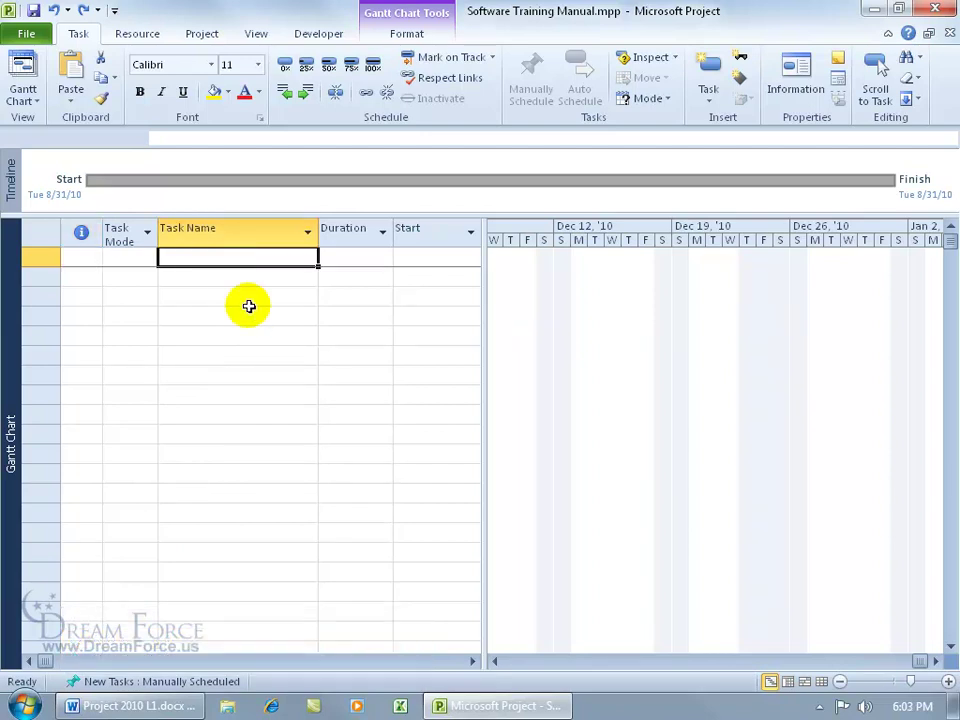
type("Clean Fridge")
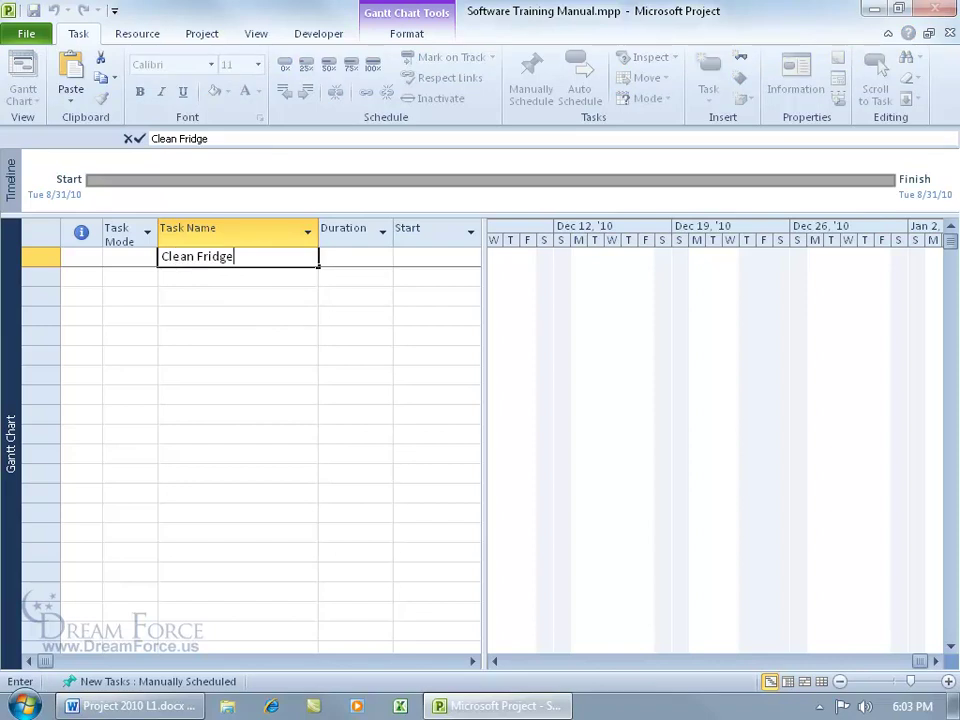
key("Return")
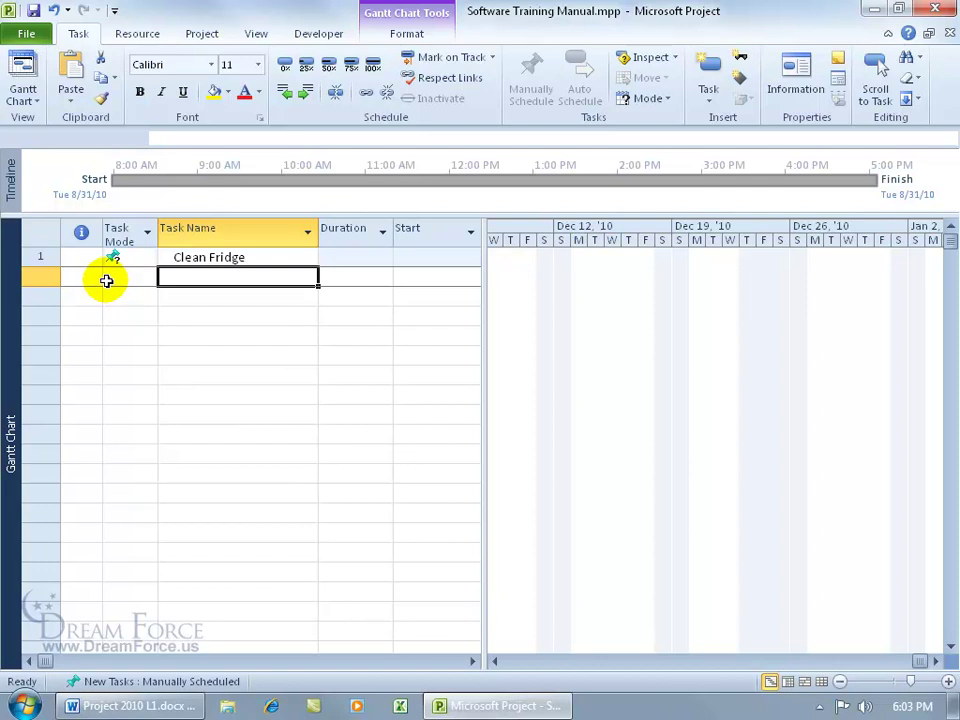
left_click(72, 690)
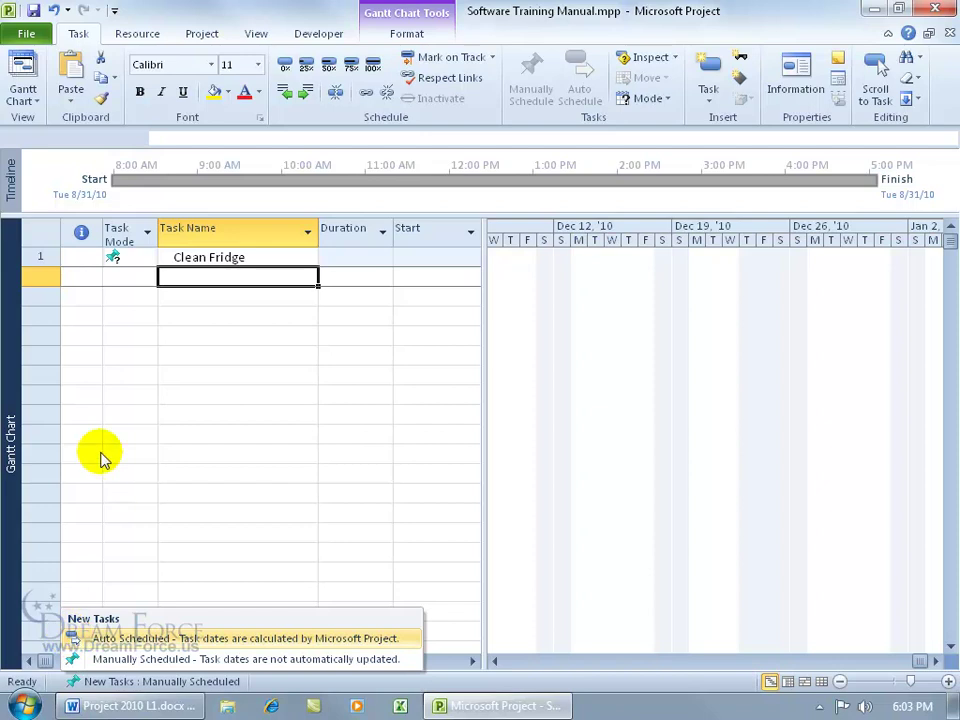
left_click(170, 290)
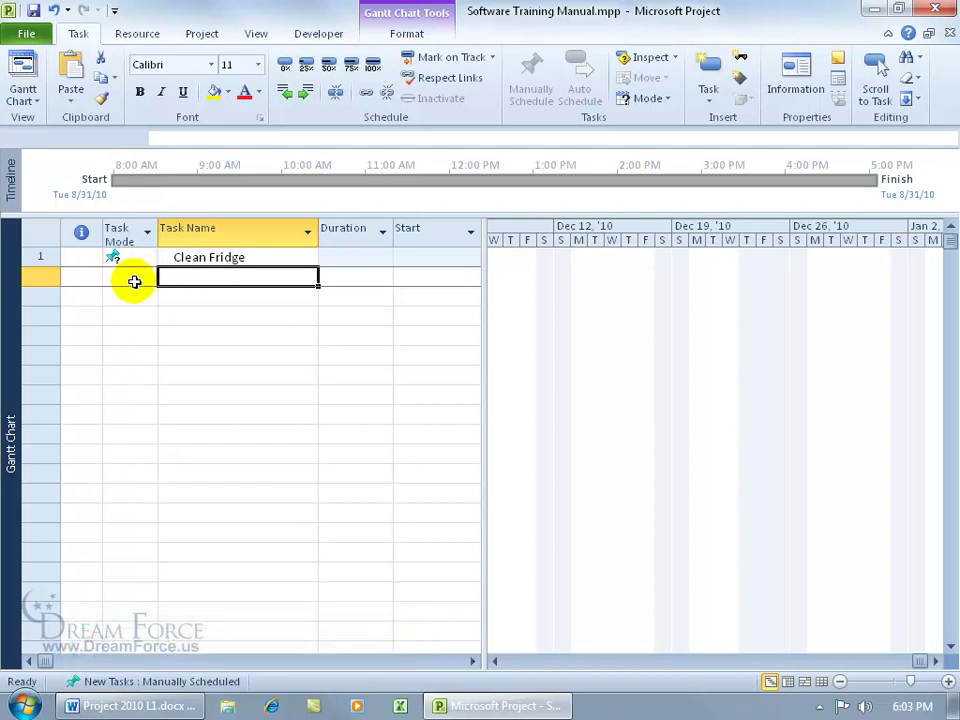
mouse_move(128, 258)
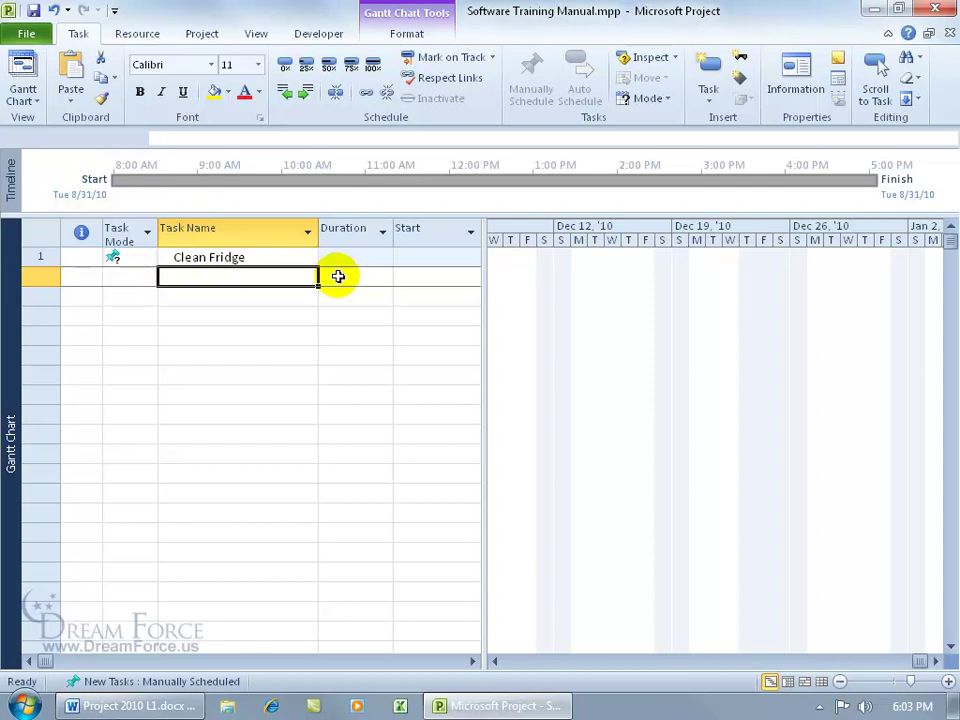
Set the Clean Fridge task's duration to 1 day
left_click(362, 257)
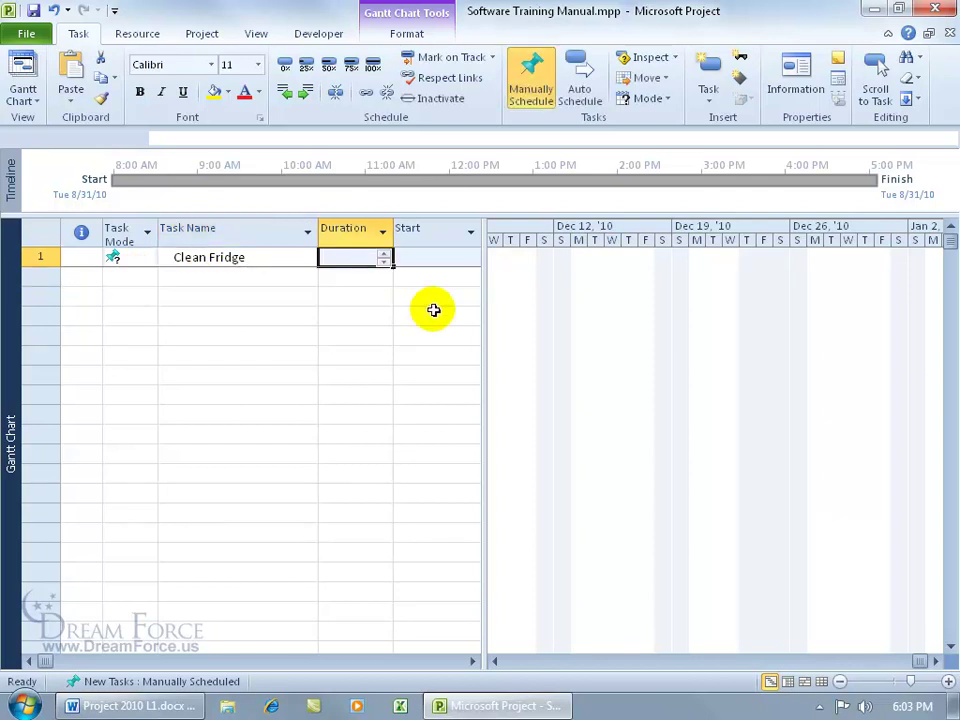
type("1d")
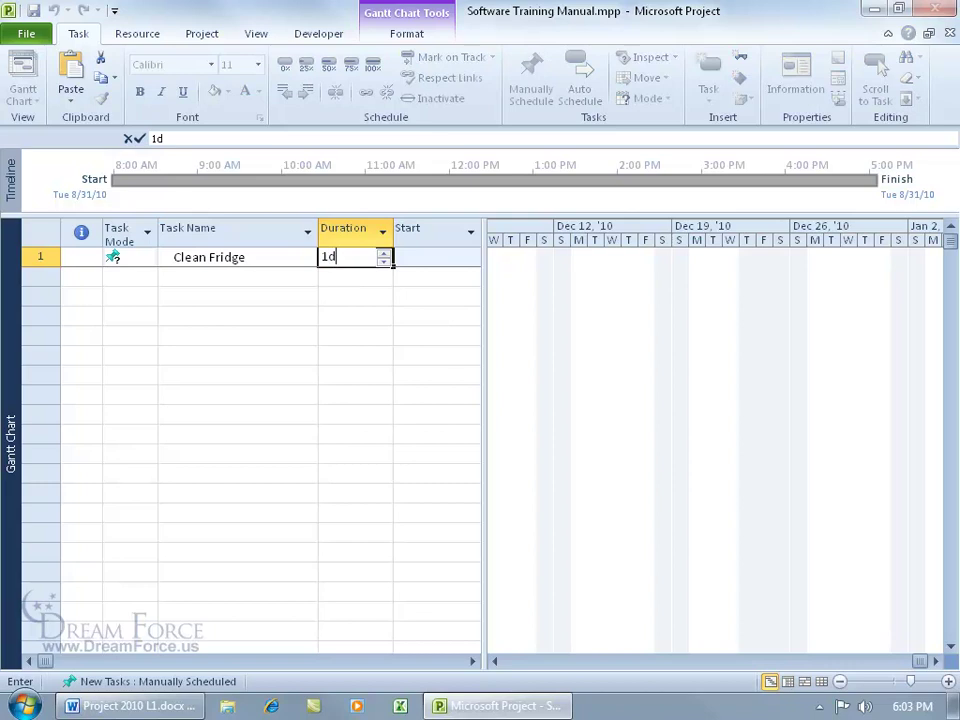
key("Return")
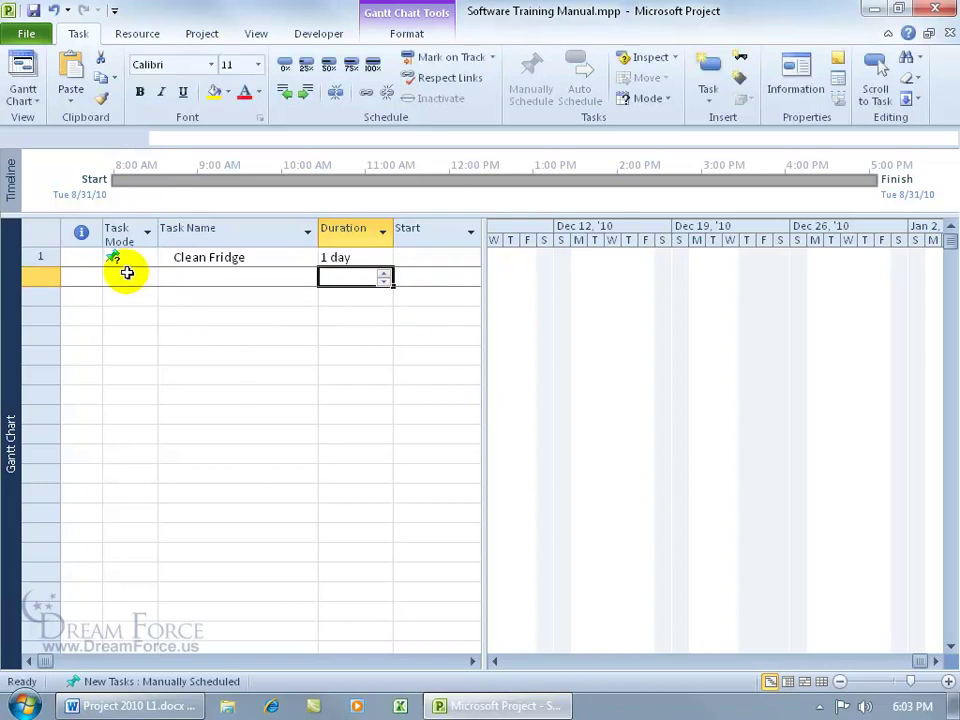
left_click(415, 259)
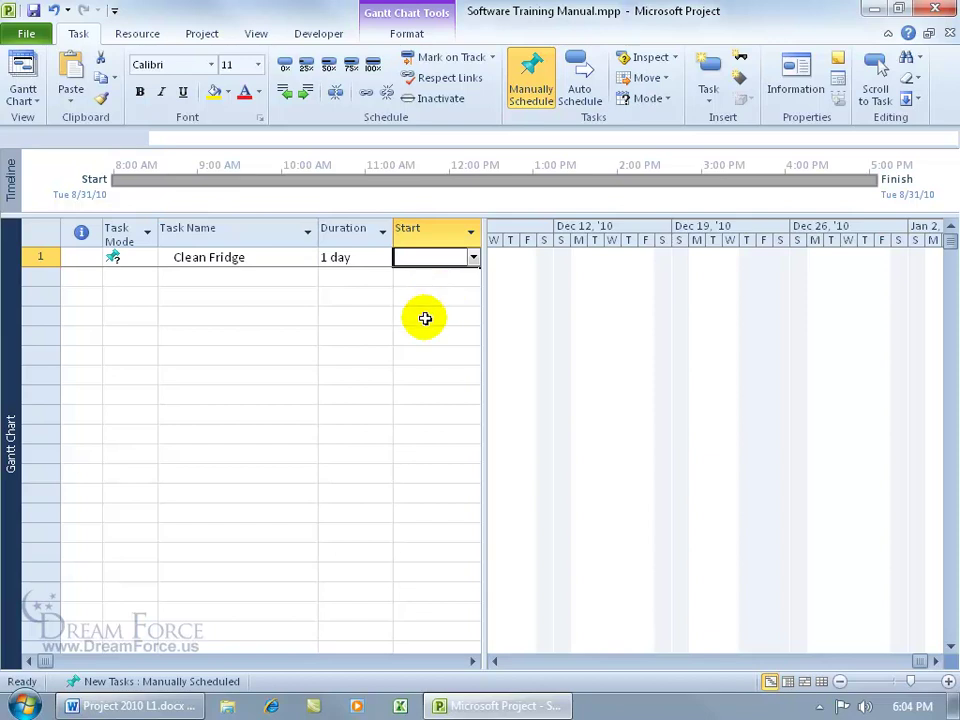
left_click(473, 257)
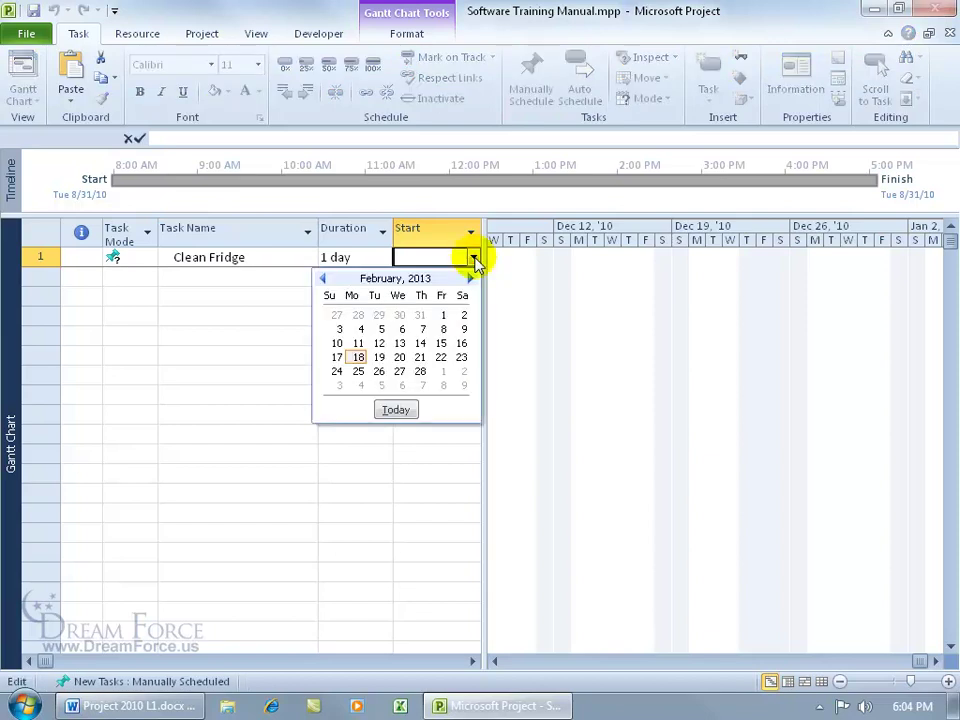
left_click(322, 279)
left_click(322, 279)
left_click(322, 279)
left_click(322, 279)
left_click(322, 279)
left_click(322, 279)
left_click(322, 279)
left_click(322, 279)
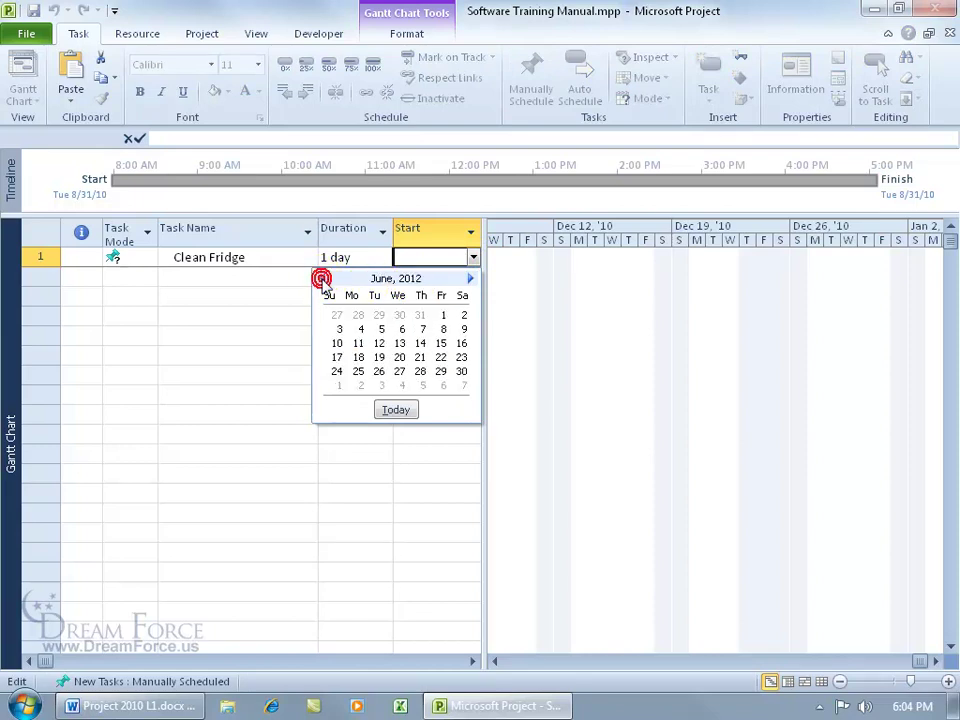
Set the Clean Fridge task's start date to 8/31/10
left_click(432, 258)
type("8/31/10")
key("Return")
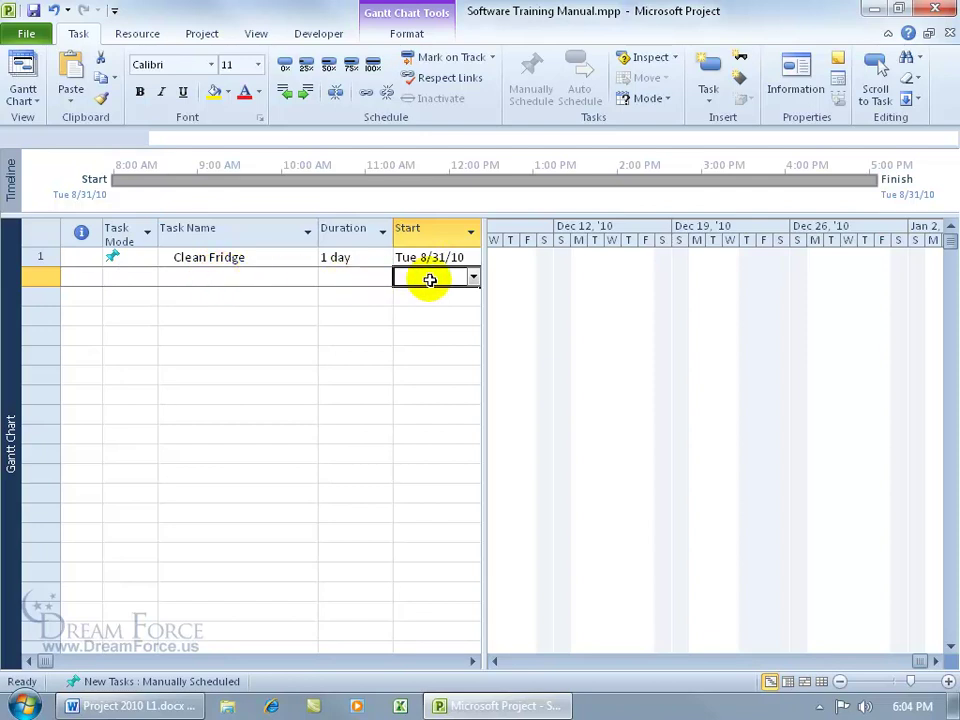
left_click(472, 661)
left_click(472, 661)
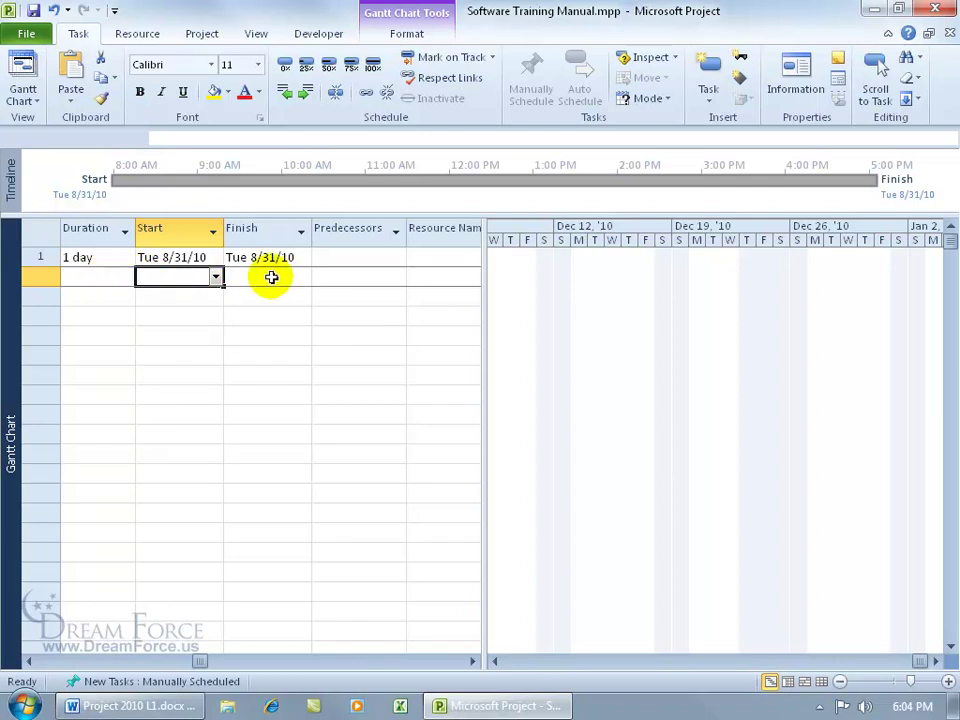
left_click(30, 663)
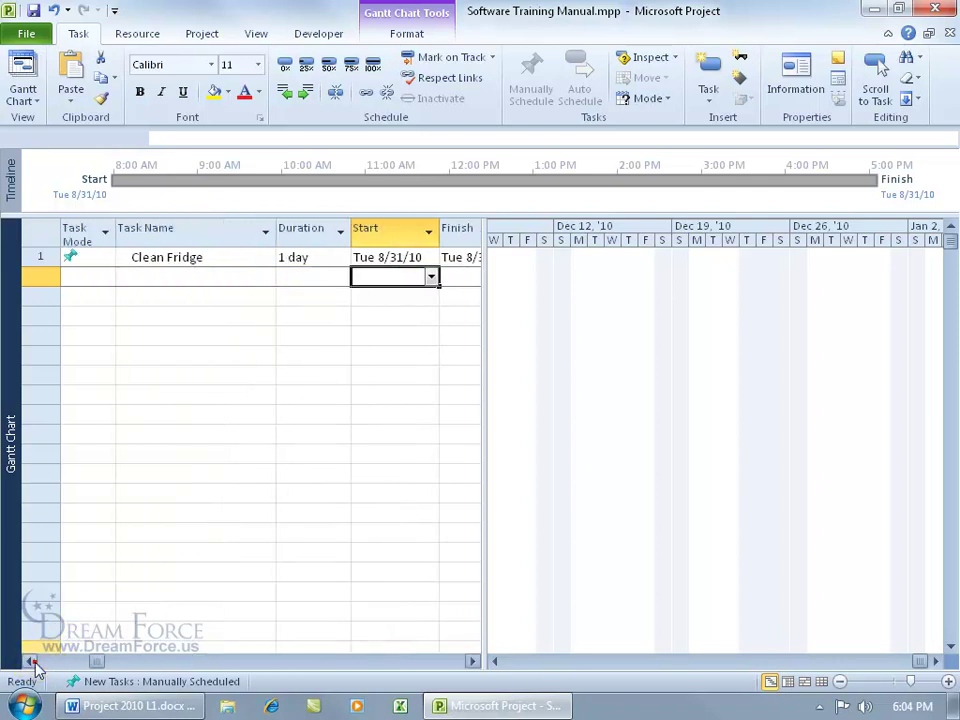
Switch new tasks to Auto Scheduled and add a task named Vacuum Living Room in the second row
left_click(236, 274)
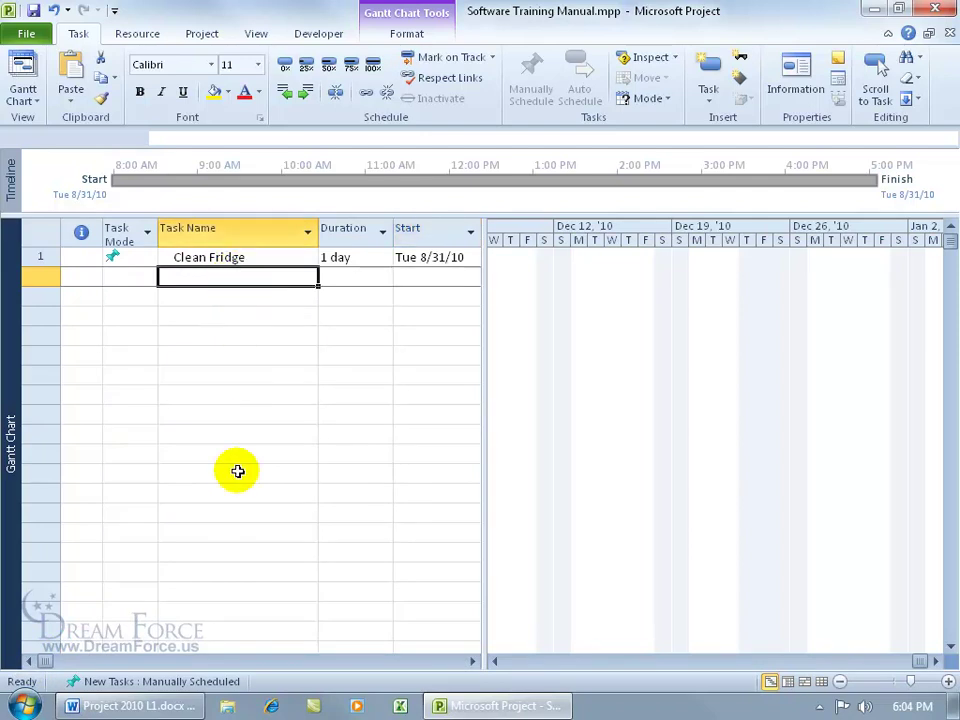
left_click(186, 683)
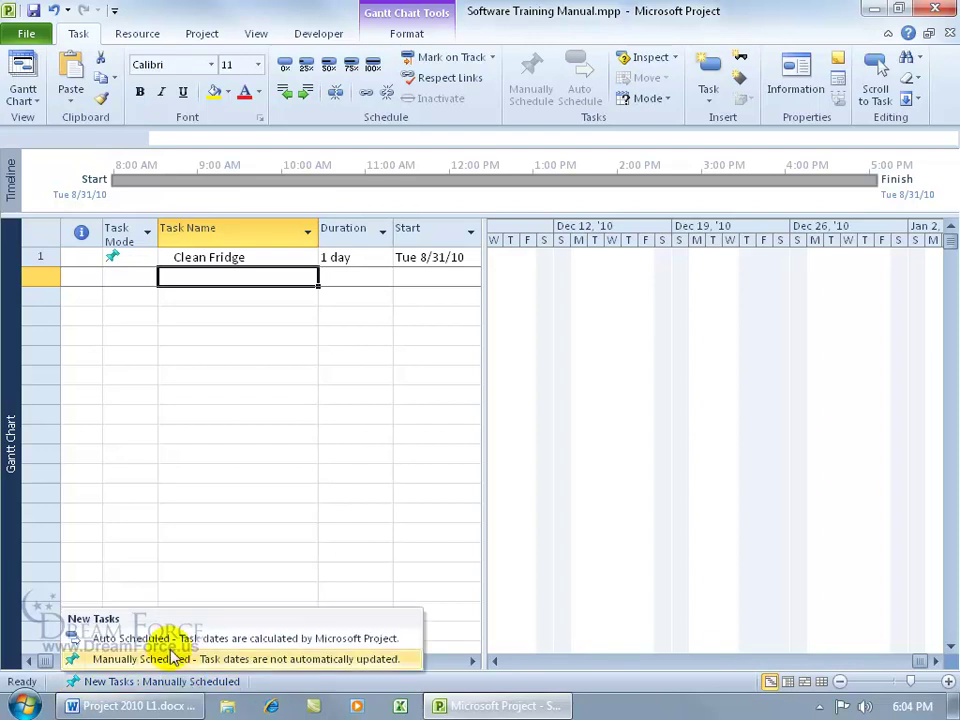
left_click(155, 638)
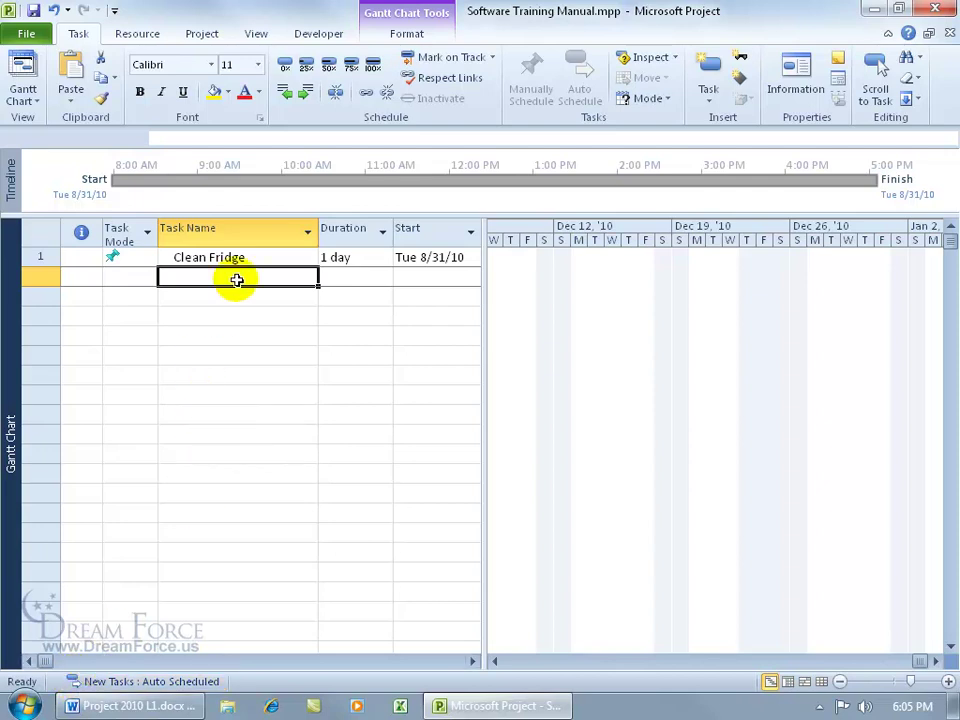
type("V")
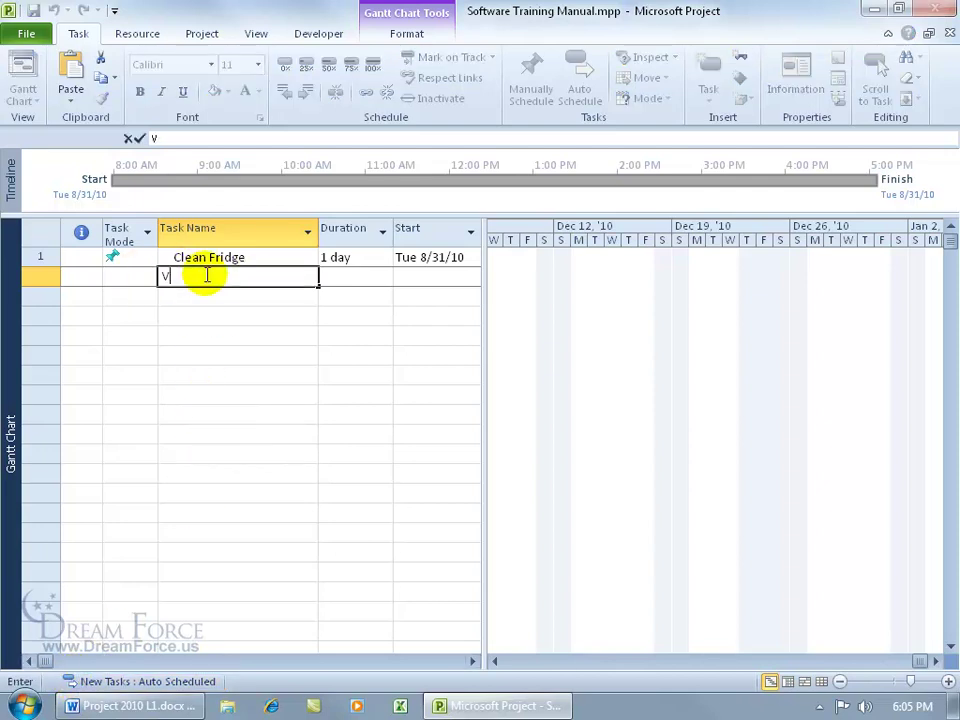
type("acuum Living Room")
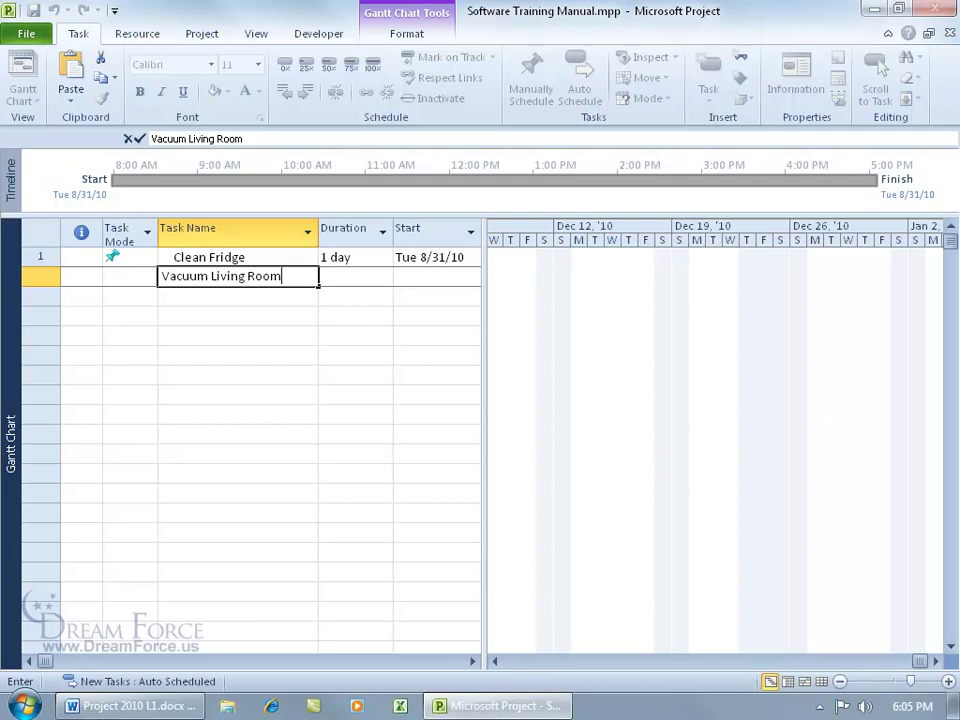
key("Return")
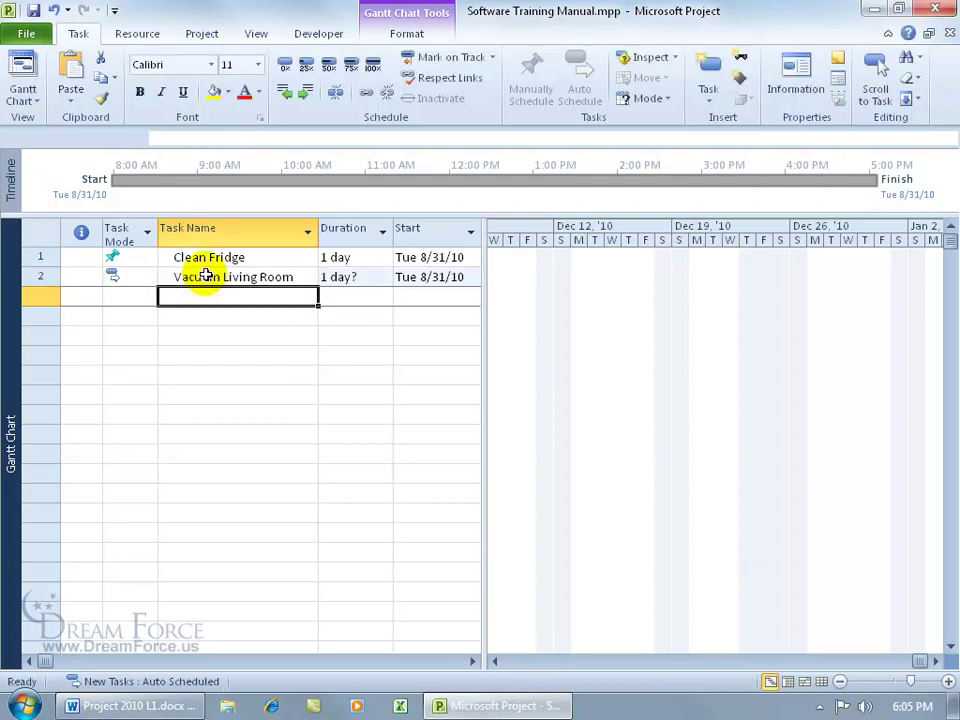
Try to set the Vacuum Living Room task's start date to September 1, 2010
left_click(447, 277)
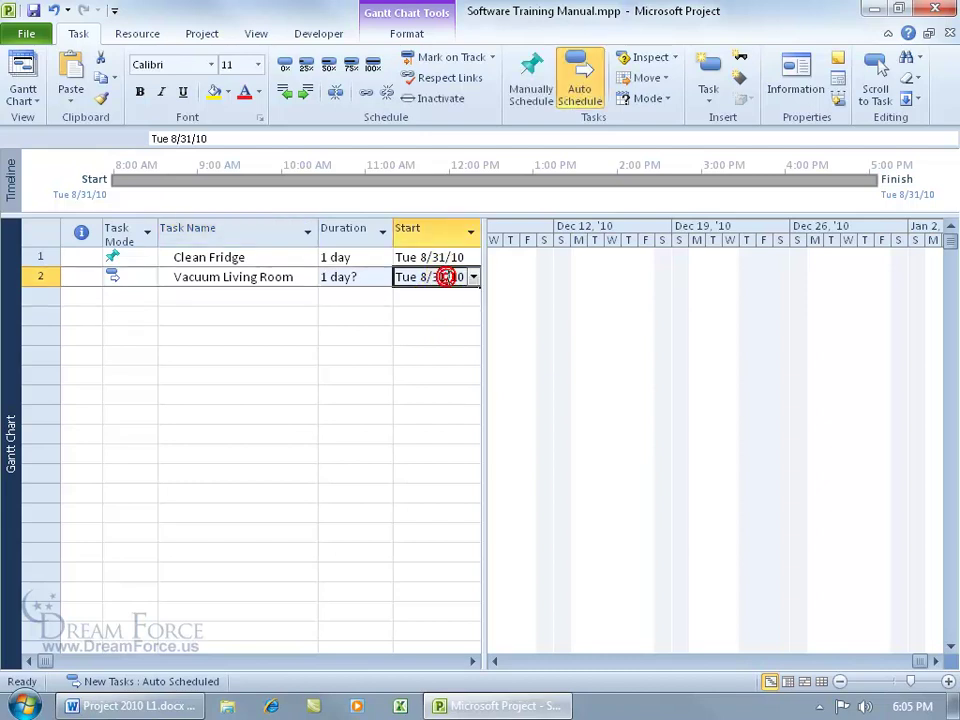
left_click(475, 277)
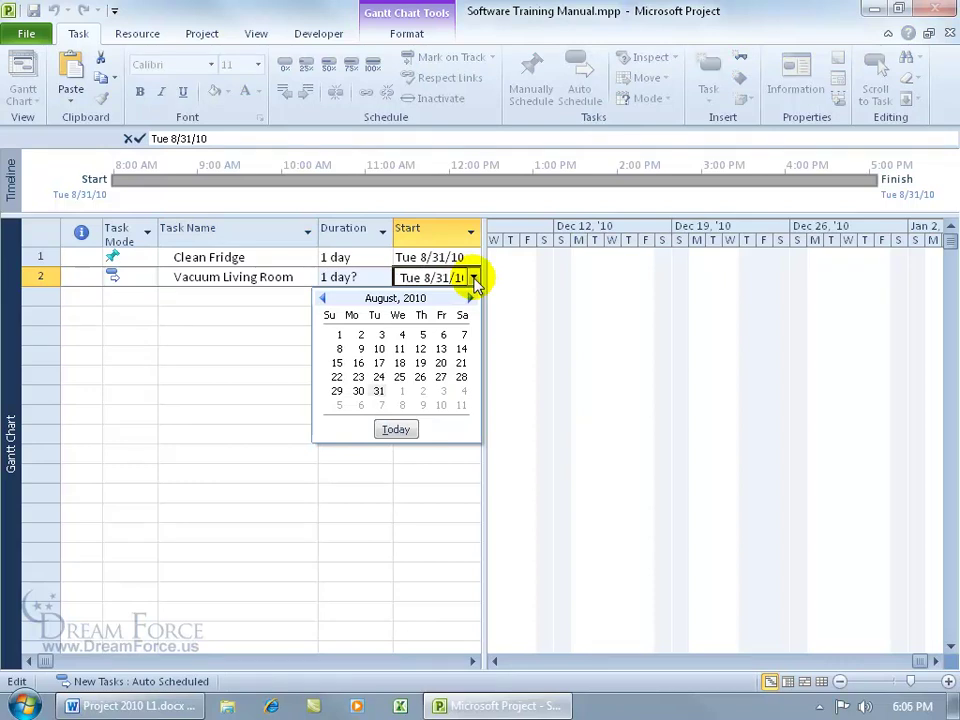
left_click(403, 392)
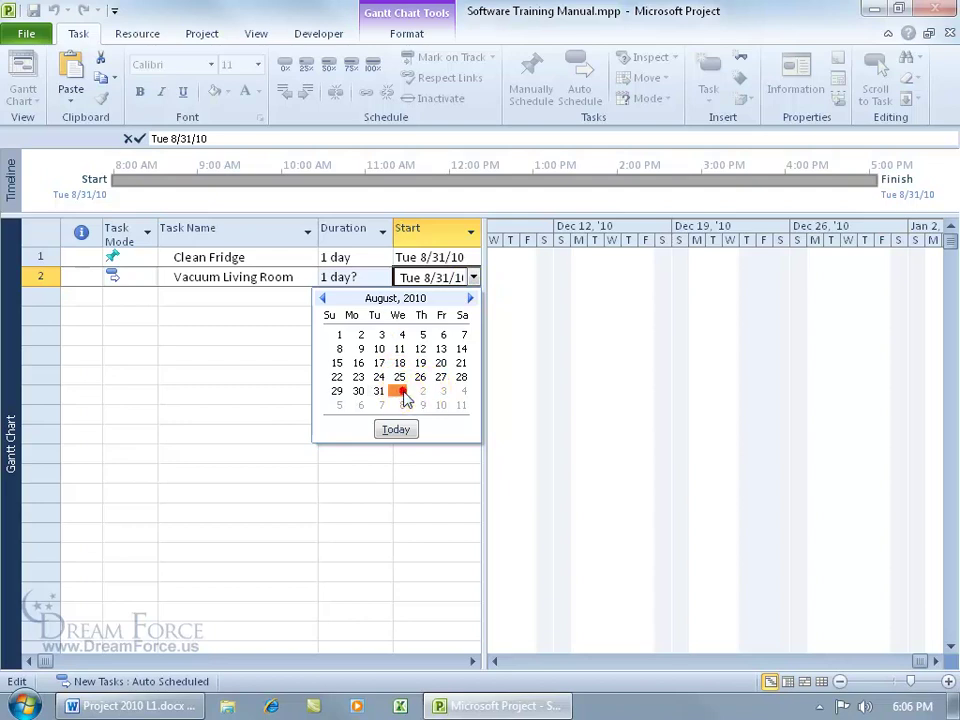
left_click(158, 314)
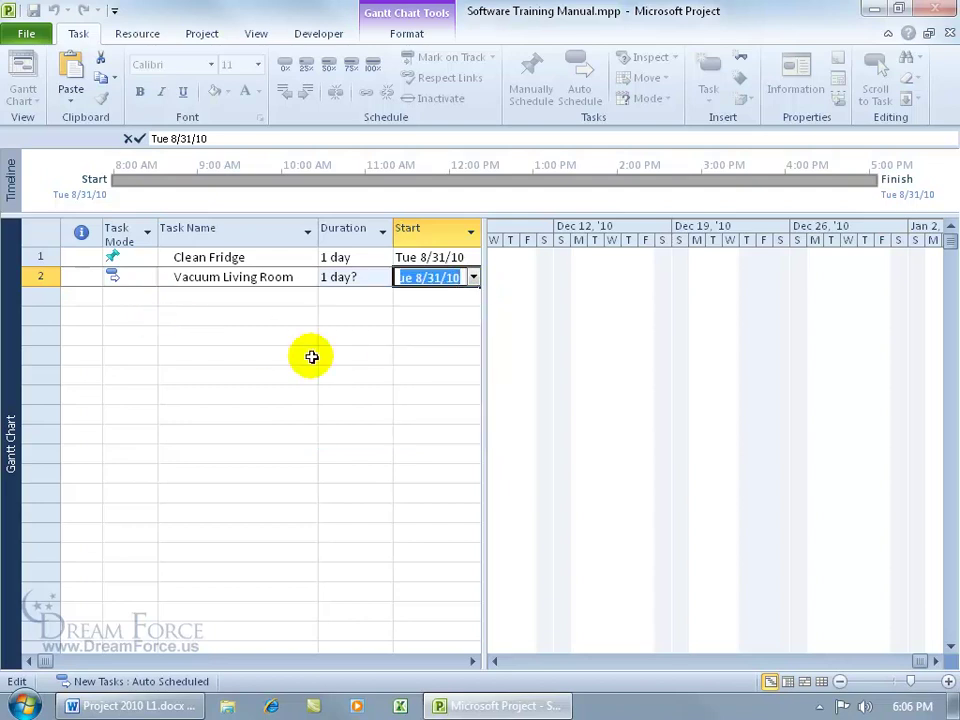
left_click(262, 314)
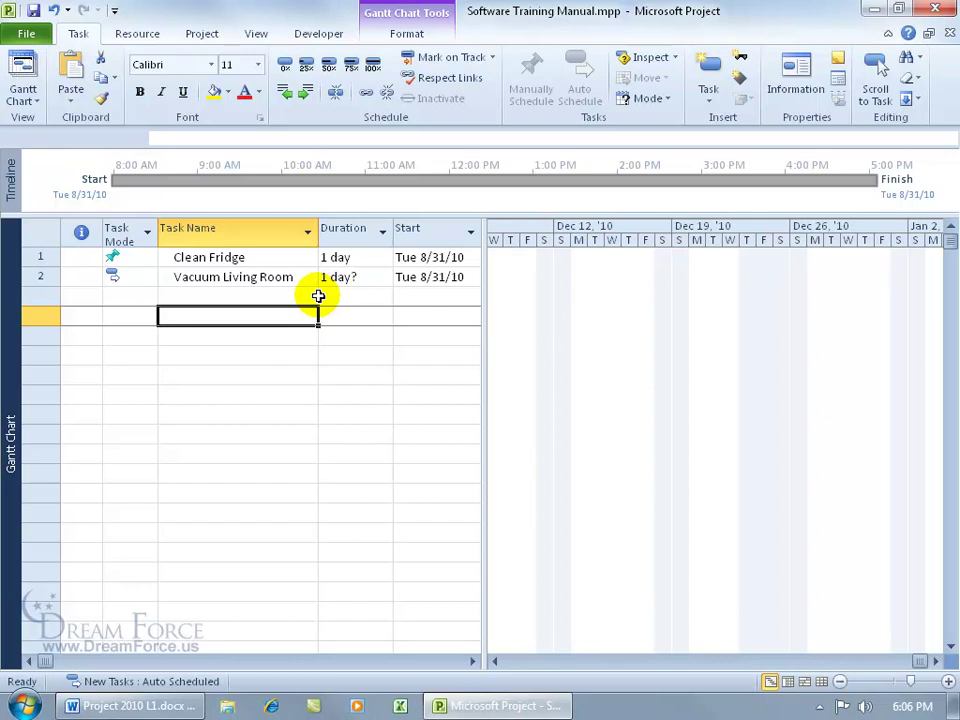
Set the Vacuum Living Room task's duration to a firm 1 day
left_click(350, 277)
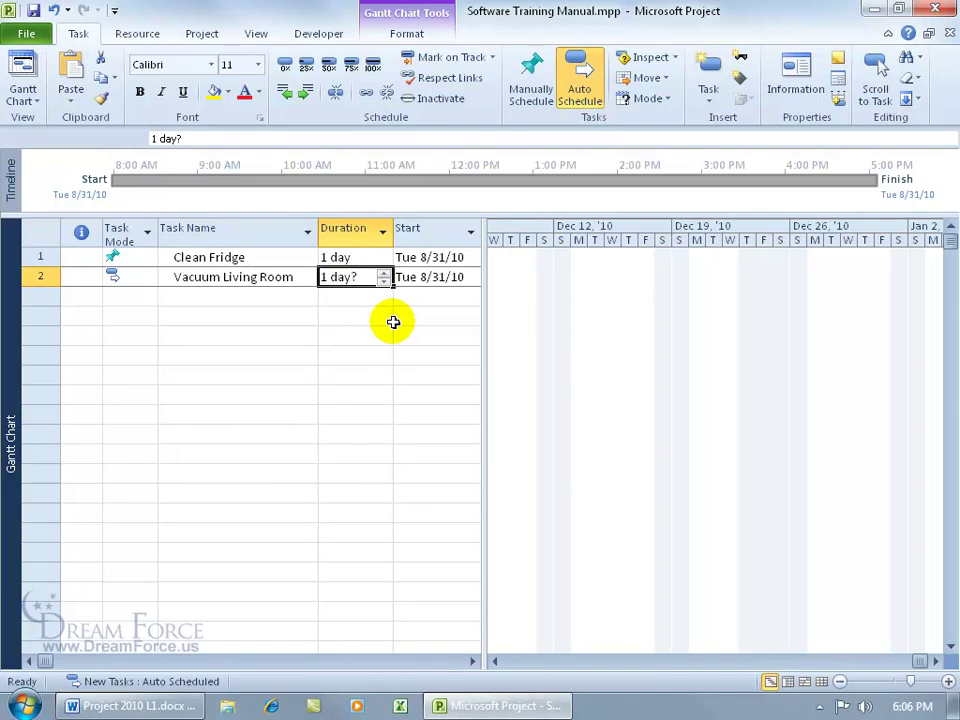
type("1d")
key("Return")
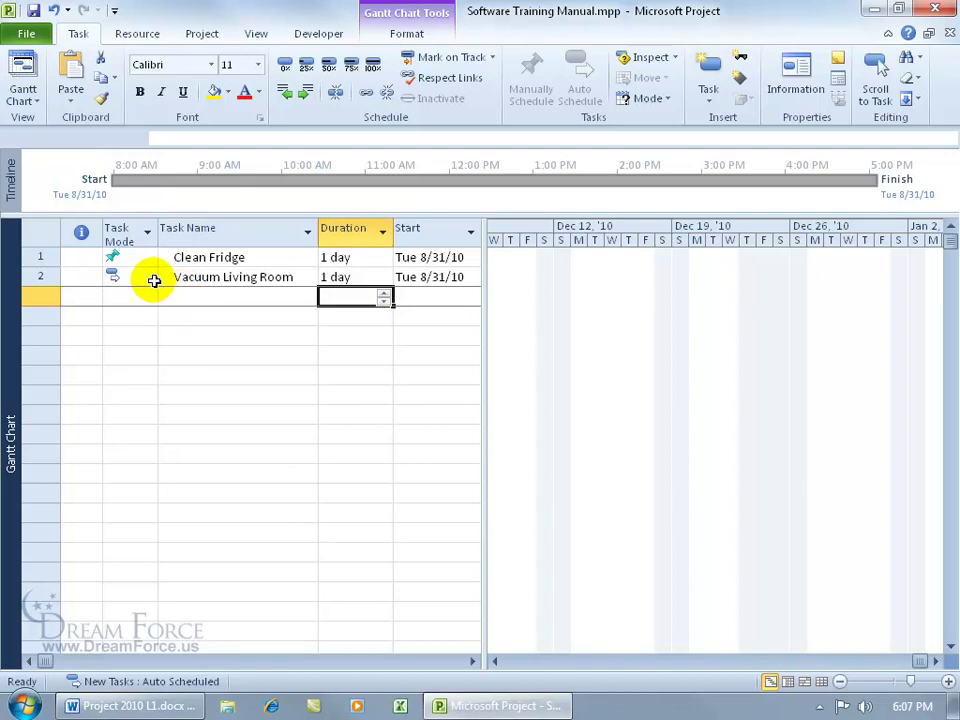
Change the Clean Fridge task's mode to Auto Scheduled
left_click(146, 257)
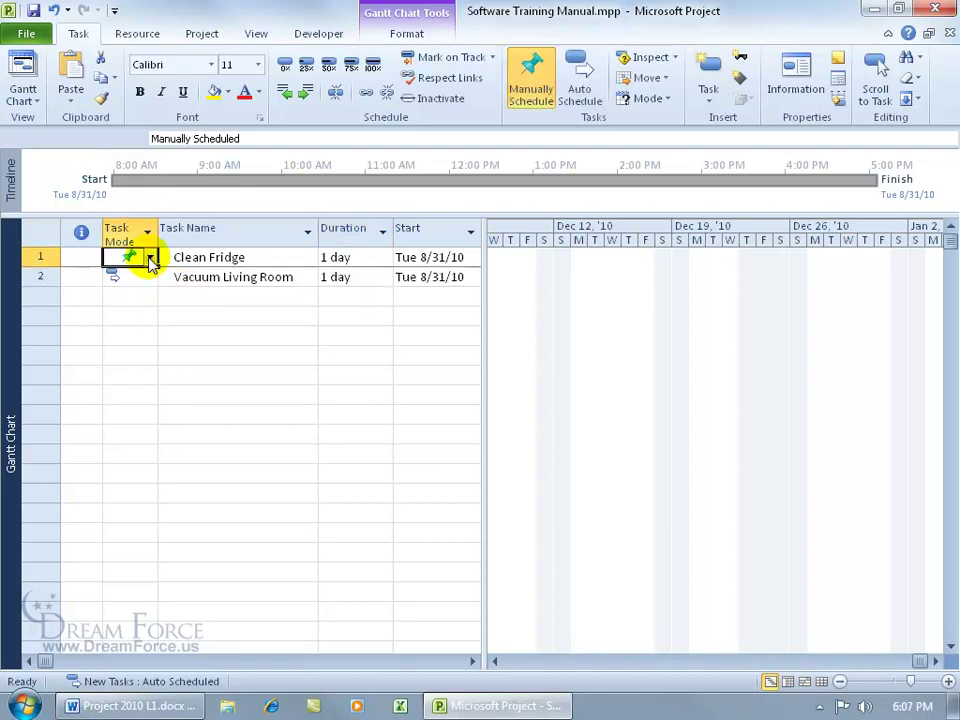
left_click(150, 260)
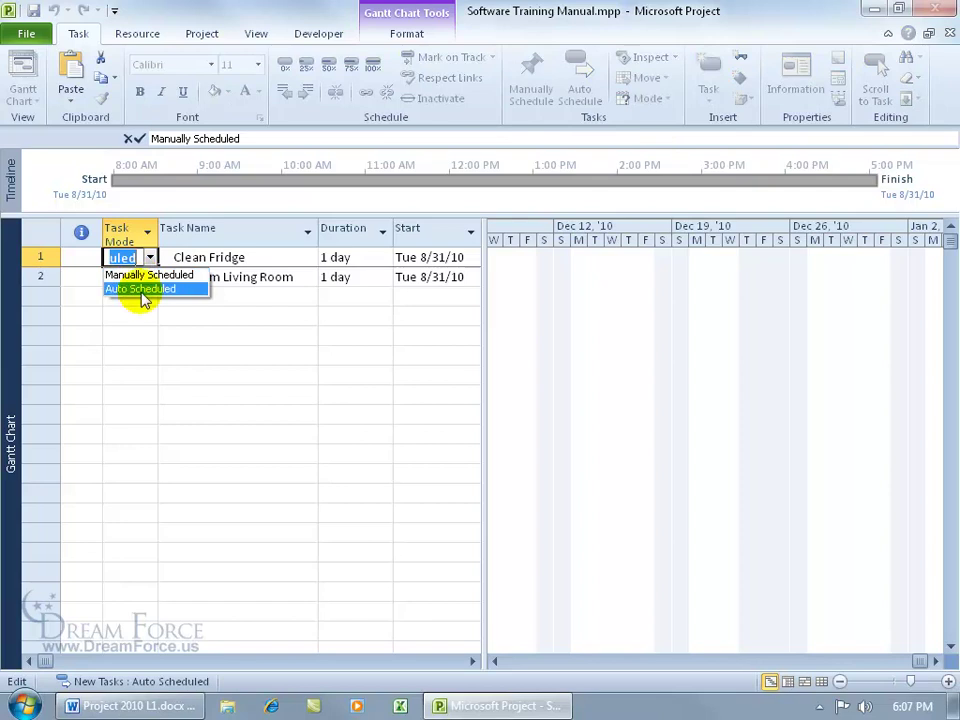
left_click(141, 289)
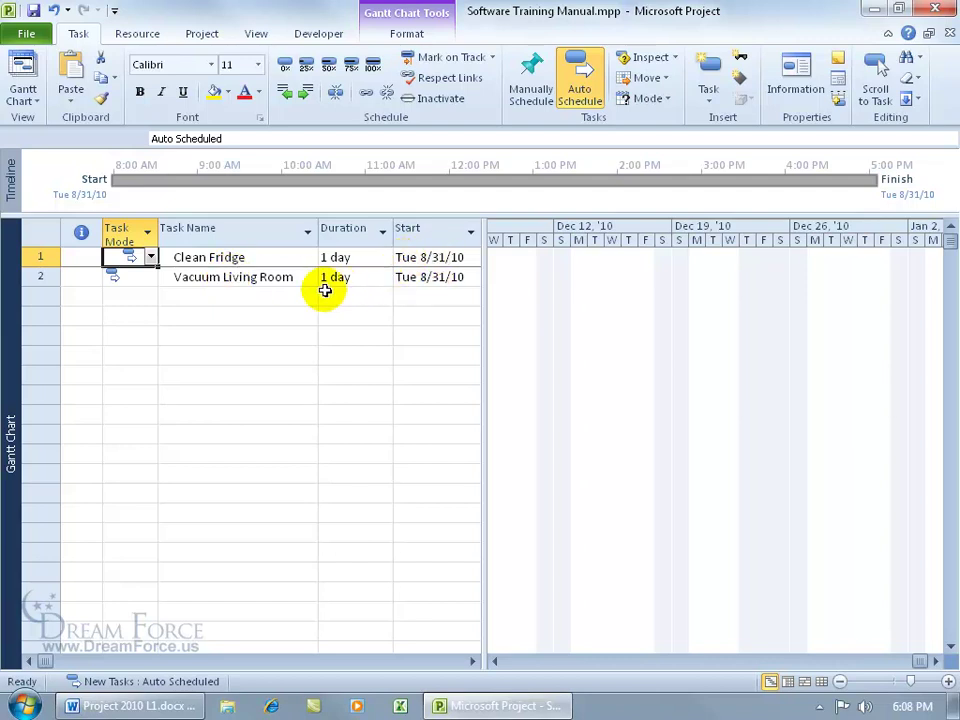
Change the Vacuum Living Room task's mode to Manually Scheduled
left_click(145, 277)
left_click(150, 278)
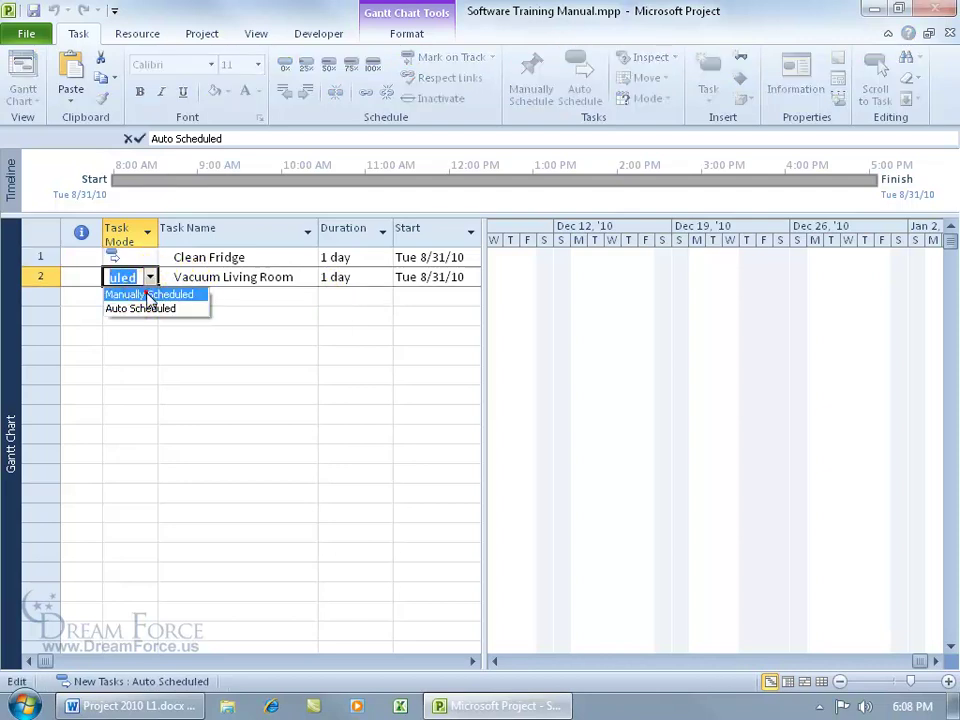
left_click(140, 293)
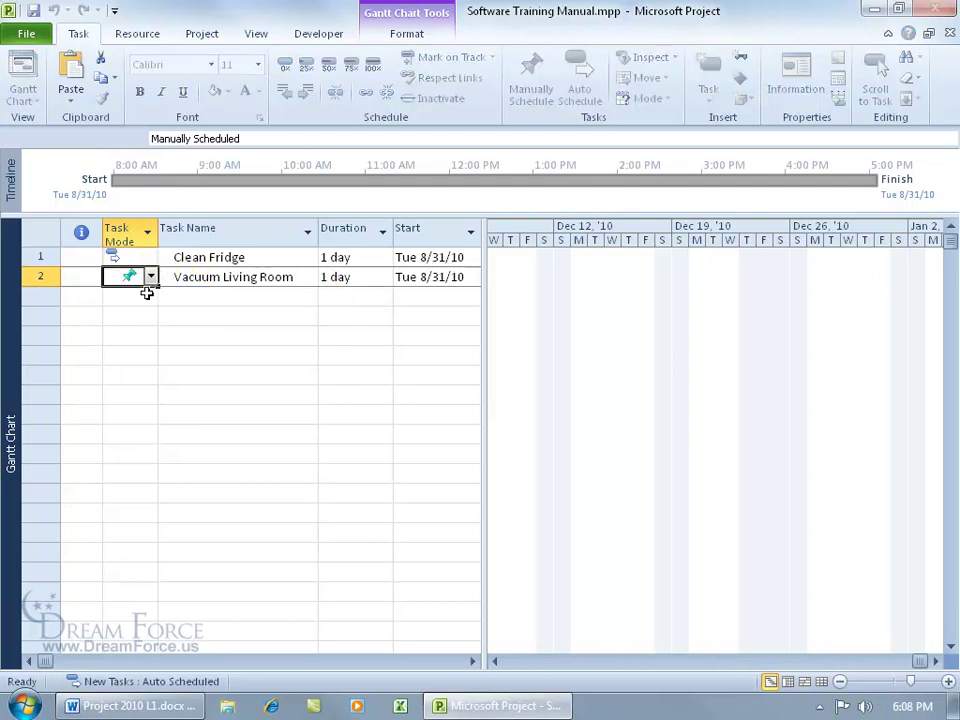
left_click(231, 309)
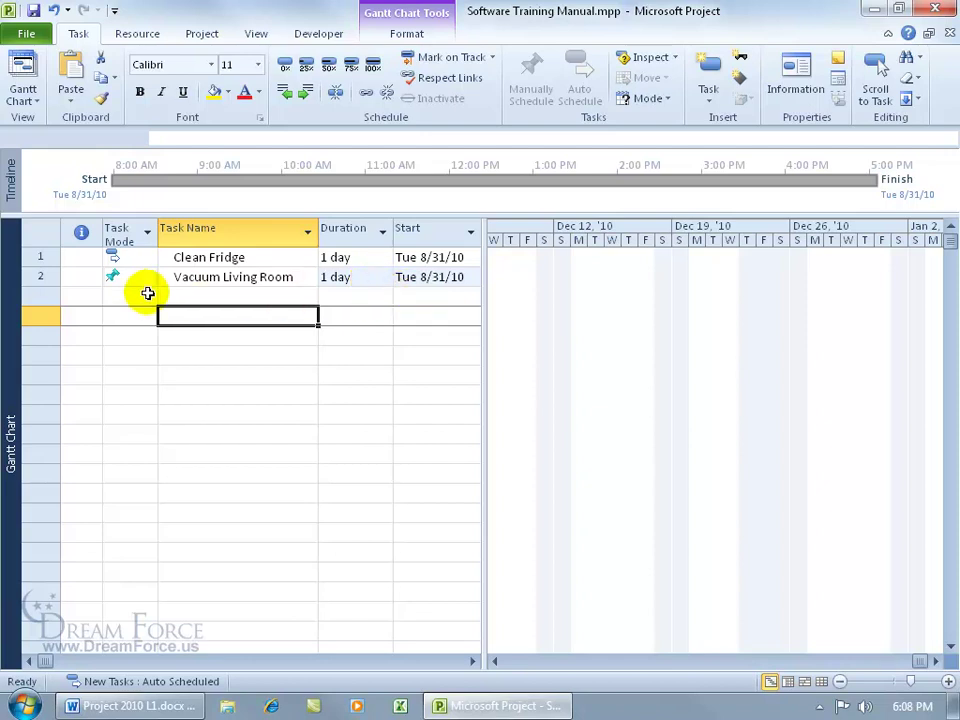
Delete the Clean Fridge and Vacuum Living Room tasks together from the task table
left_click(205, 299)
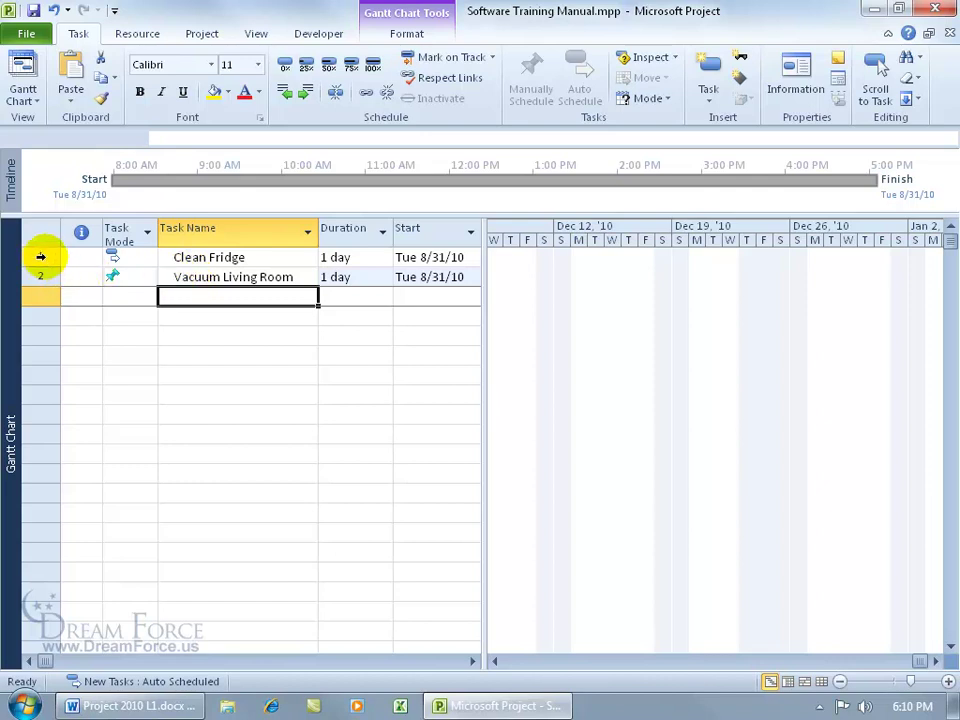
left_click_drag(40, 257, 40, 277)
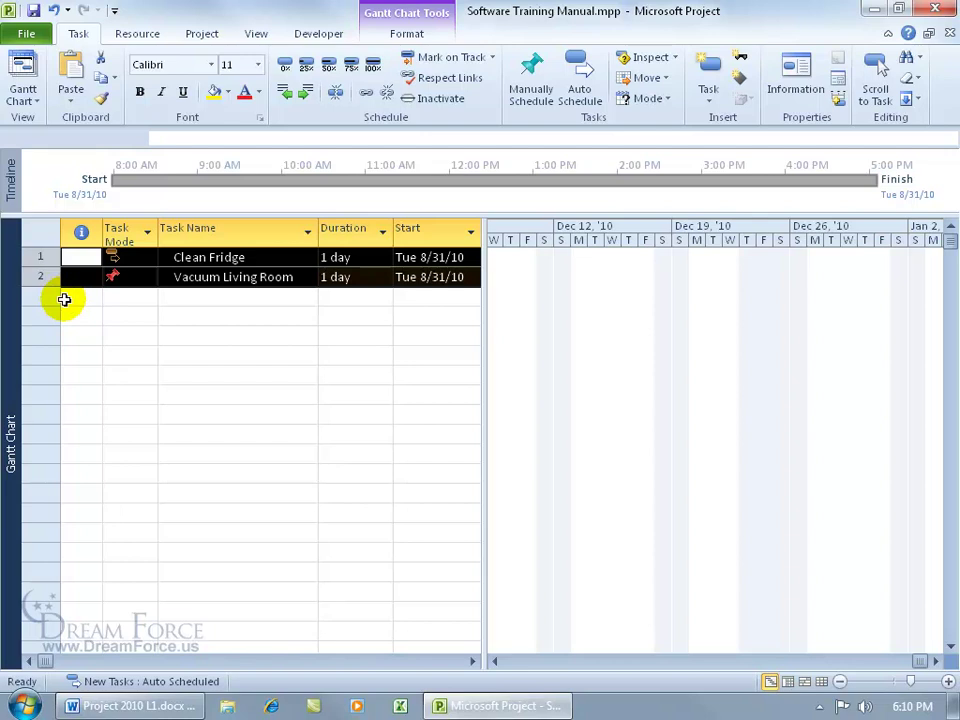
key("Delete")
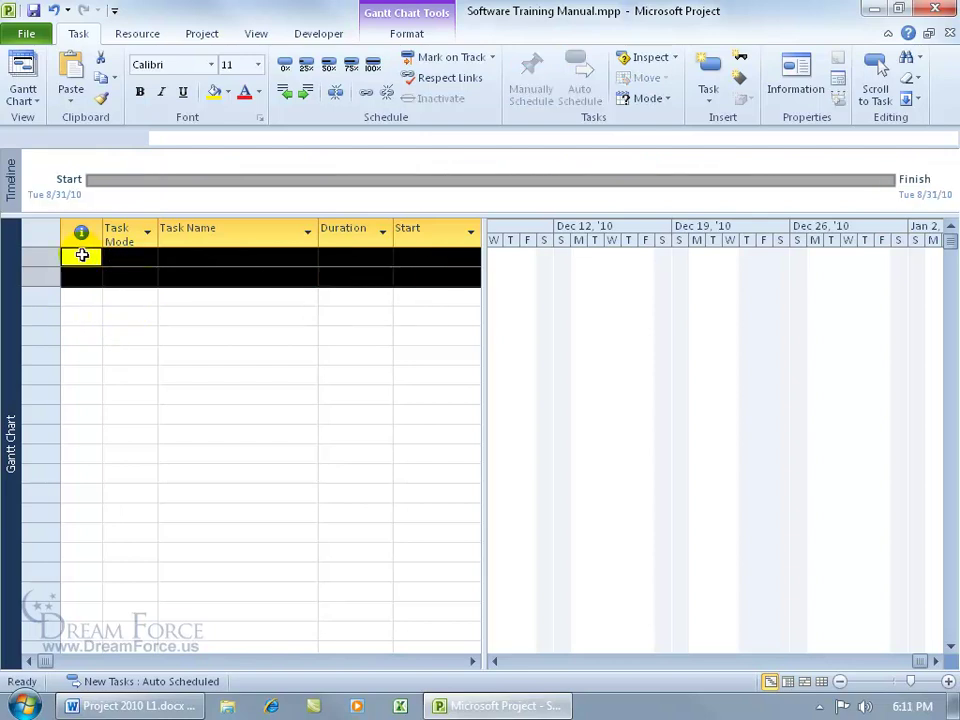
left_click(77, 256)
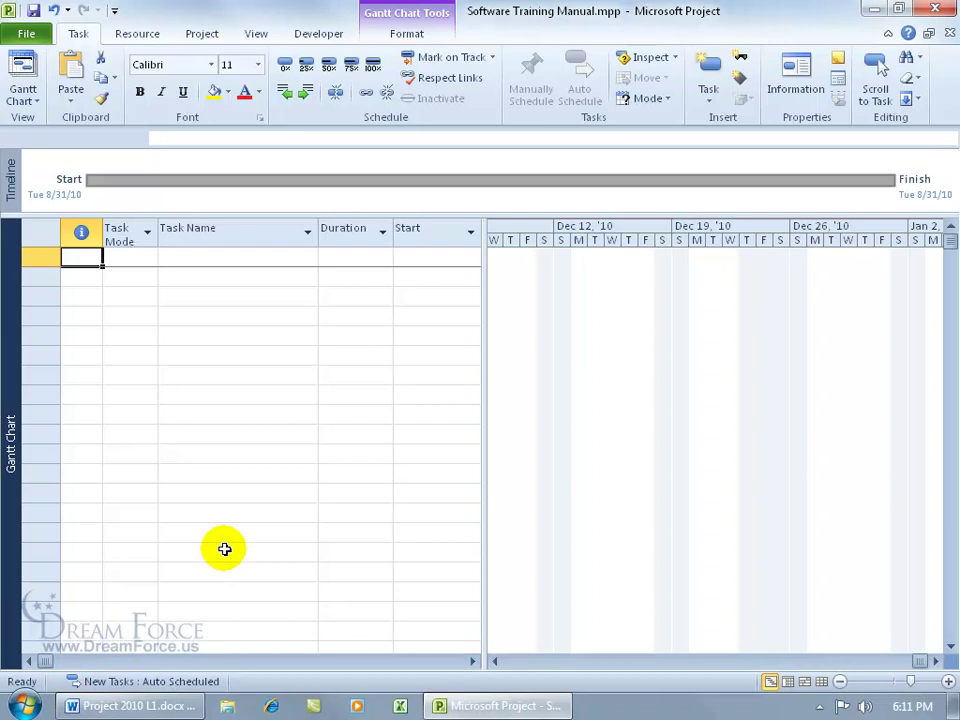
Create a new blank project
left_click(26, 34)
left_click(58, 248)
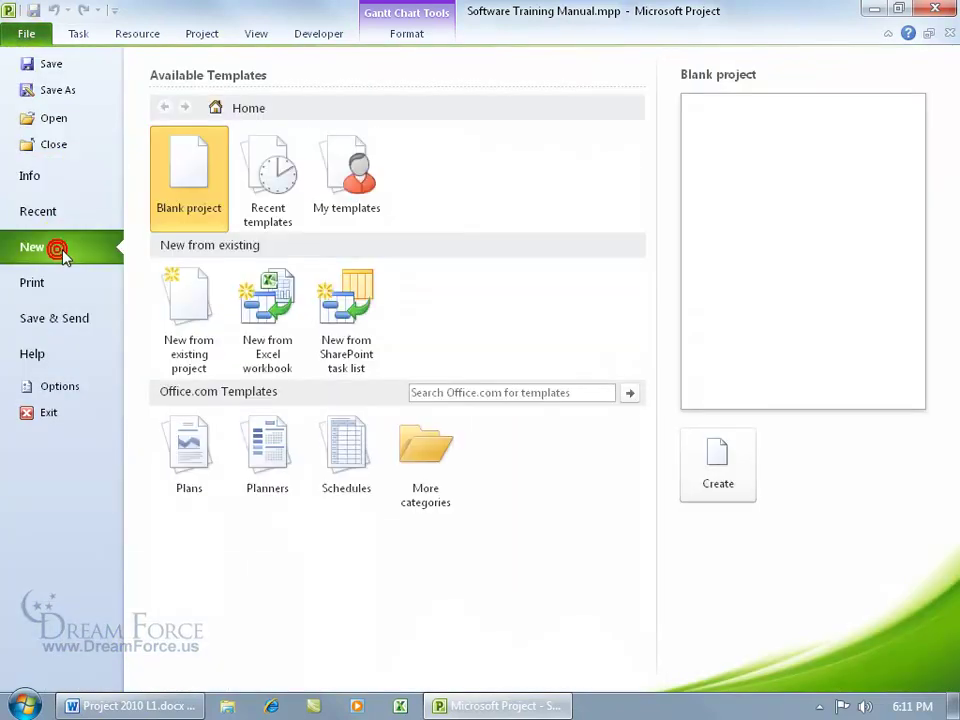
double_click(191, 188)
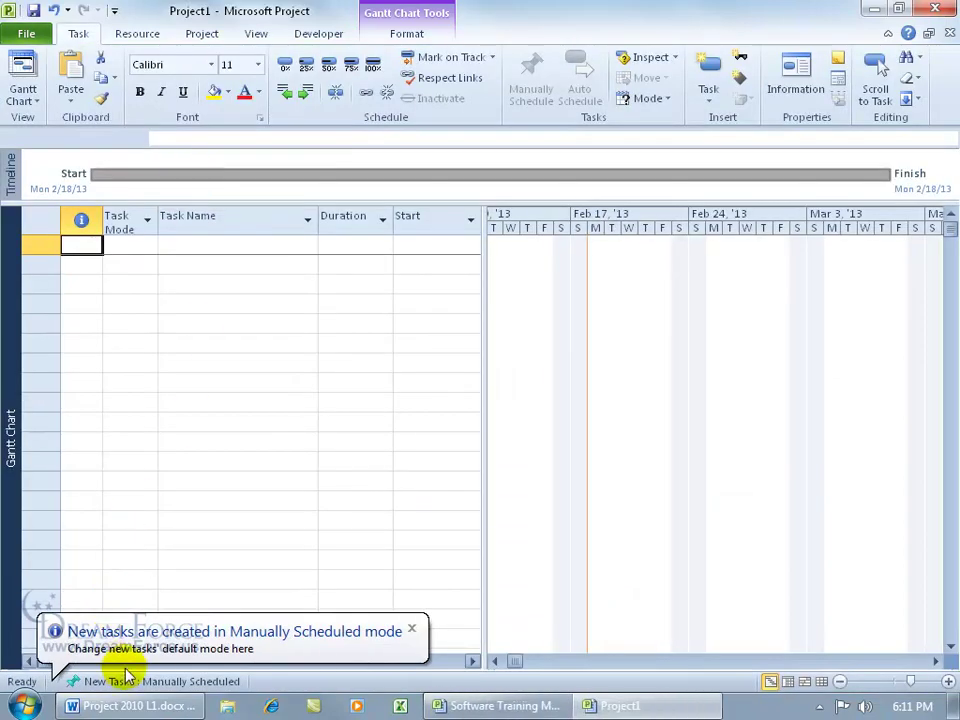
Turn off the New Task Mode Notification option in the status bar customization
right_click(183, 686)
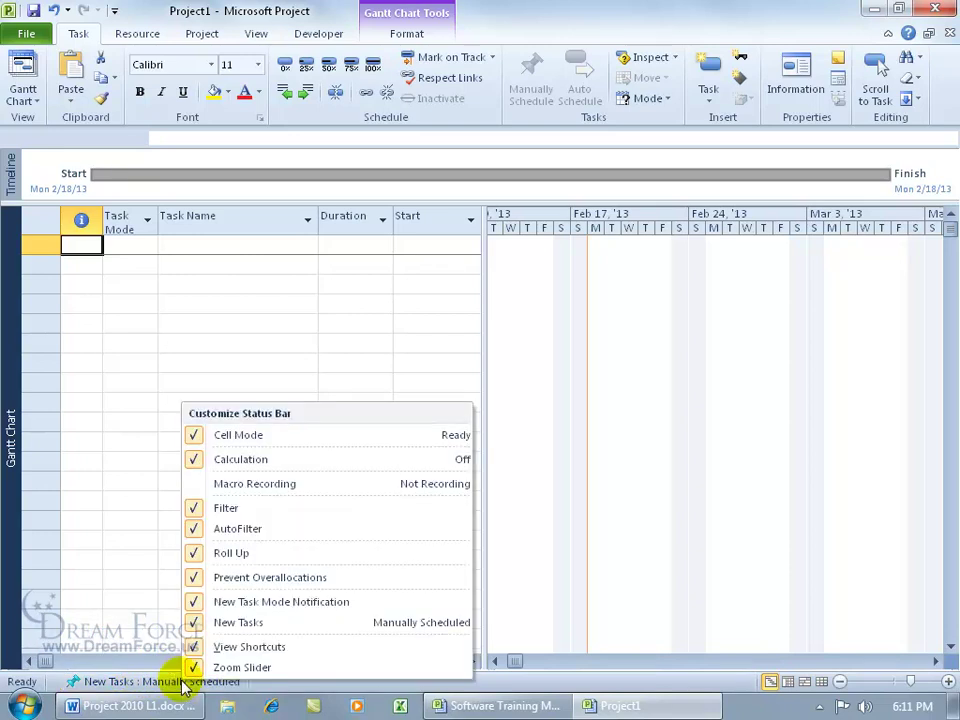
left_click(197, 604)
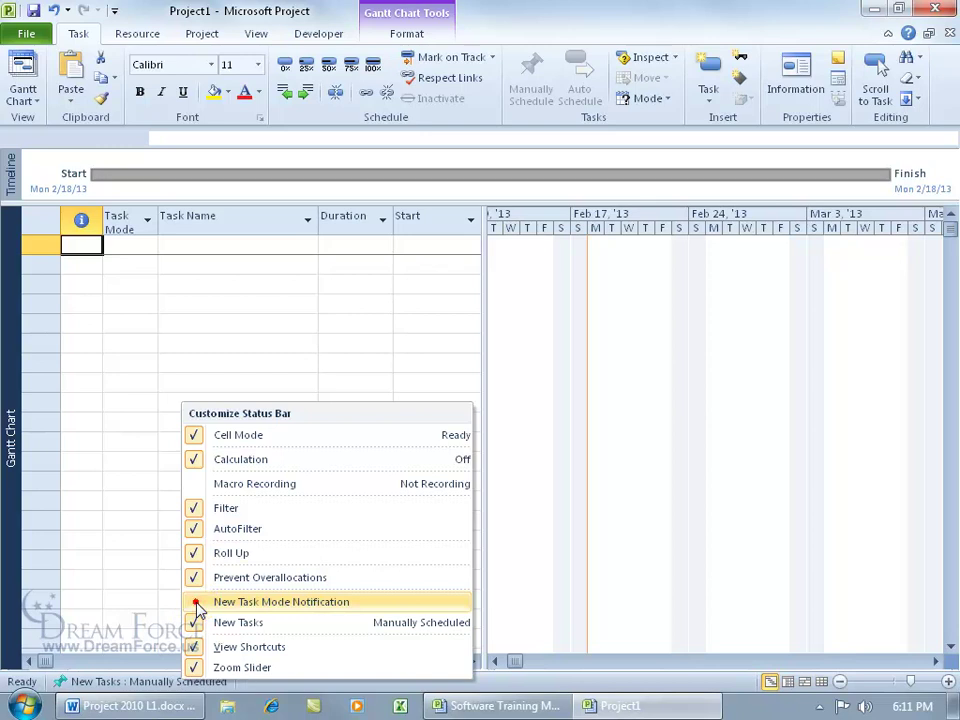
left_click(137, 684)
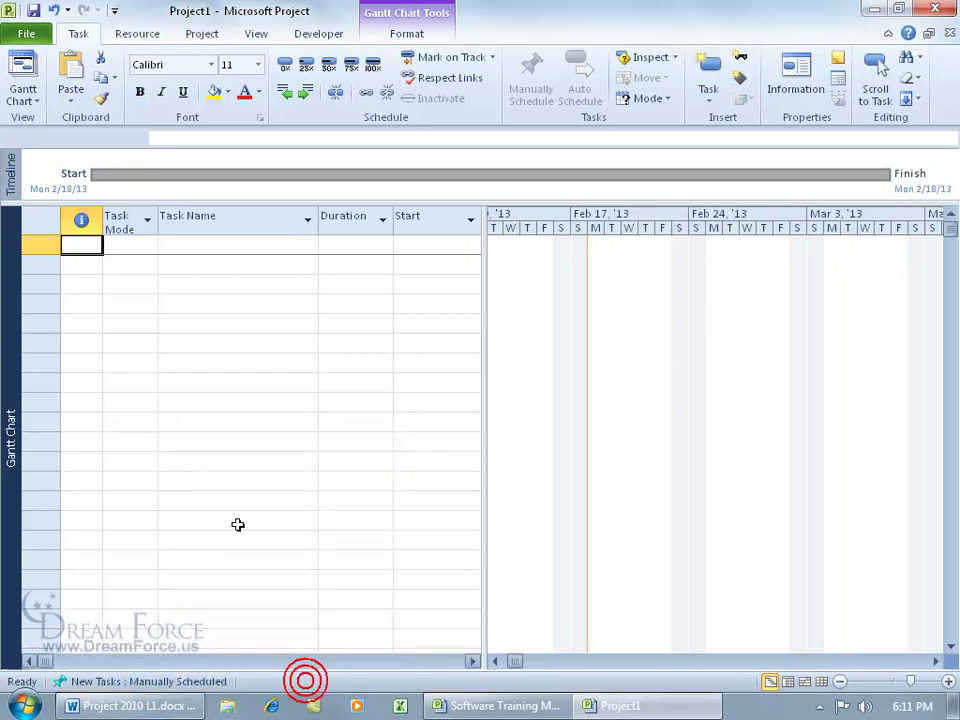
Create another blank project to check the new task mode notification
left_click(27, 31)
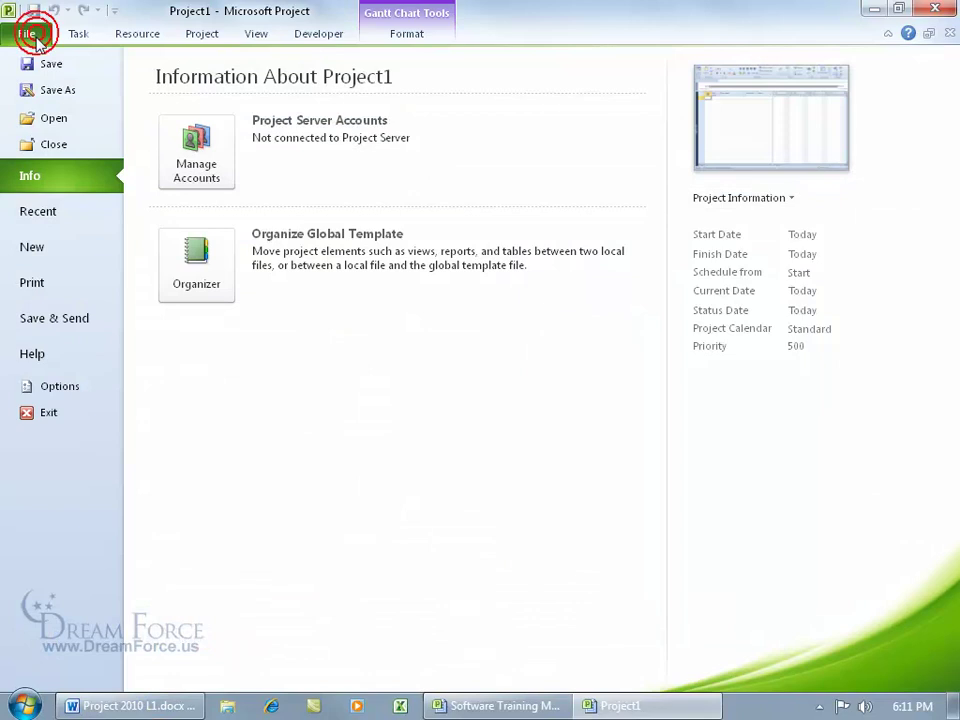
left_click(47, 247)
double_click(192, 188)
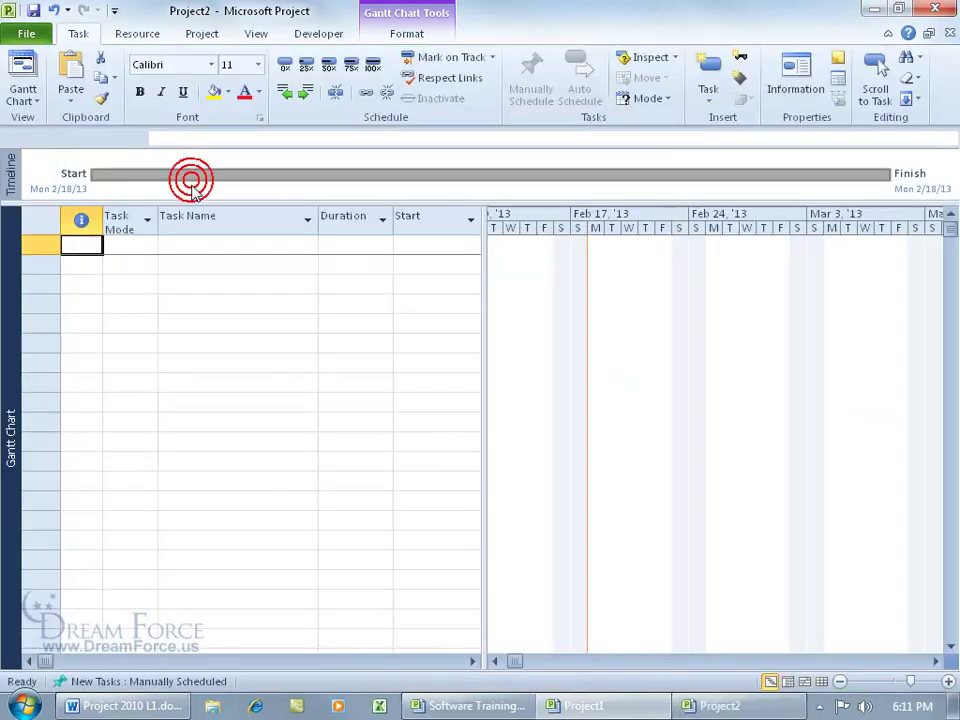
Hide the New Tasks mode indicator from the status bar
right_click(137, 681)
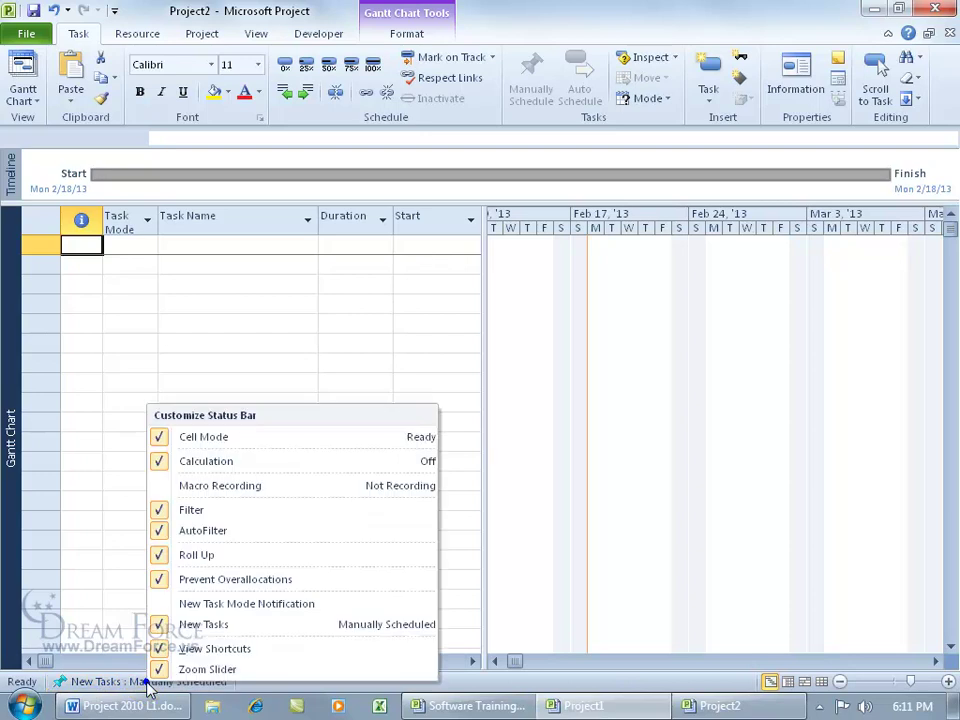
left_click(165, 626)
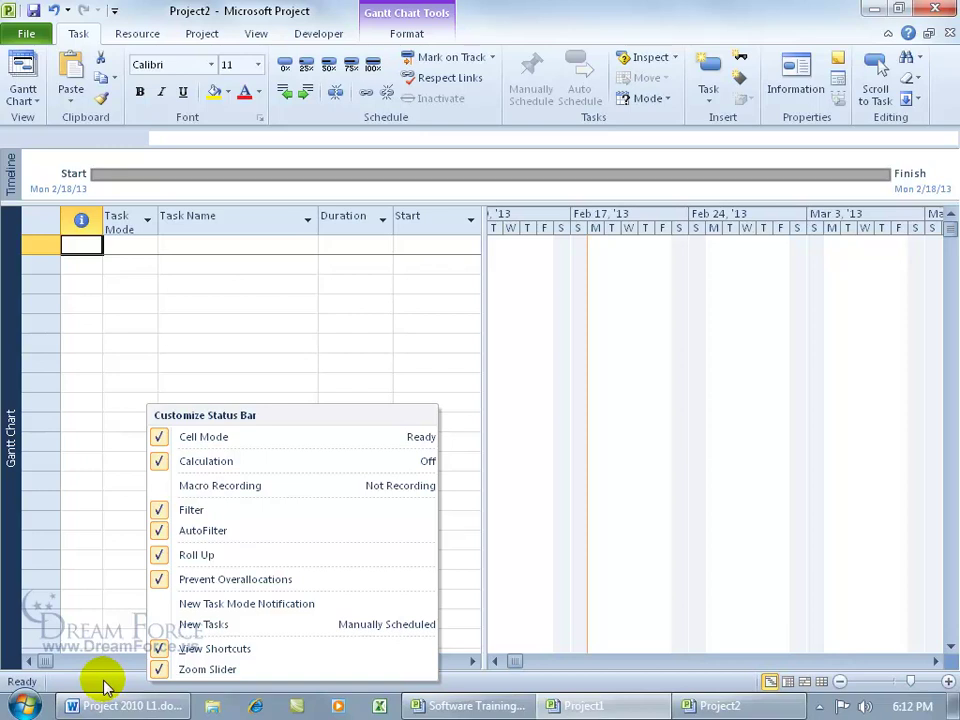
left_click(105, 686)
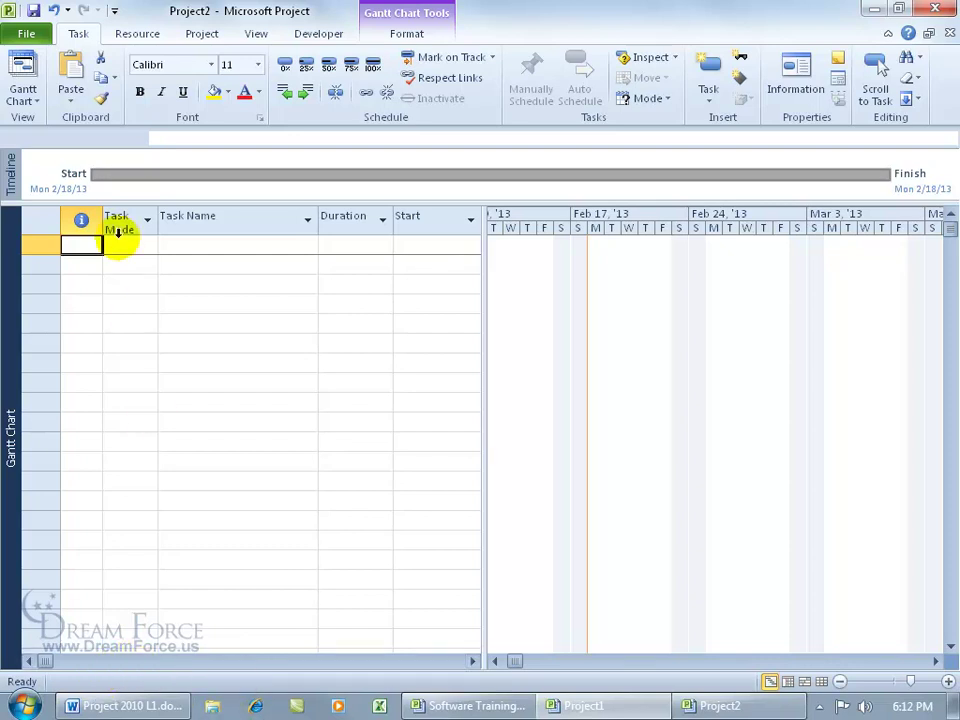
Set the project scheduling options so that new tasks in All New Projects are created as Auto Scheduled
left_click(18, 40)
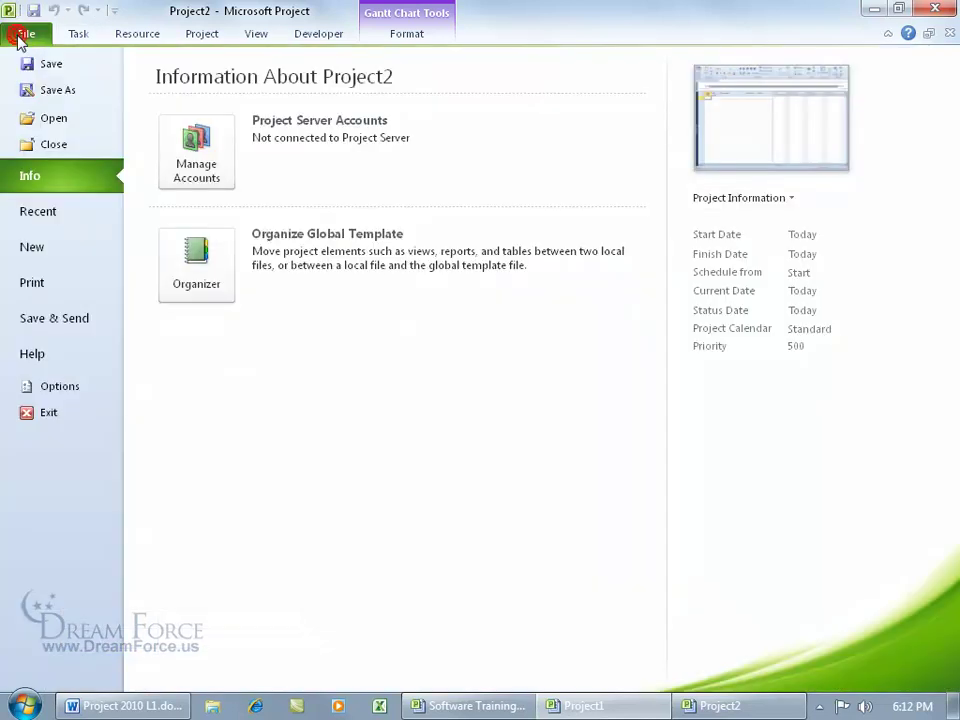
left_click(77, 387)
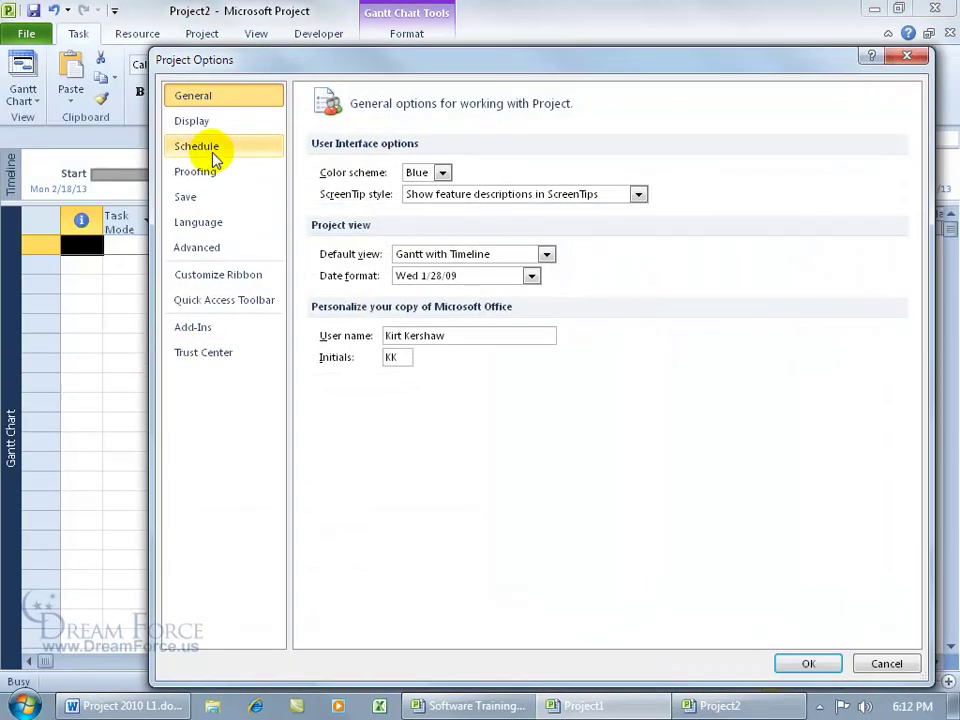
left_click(213, 155)
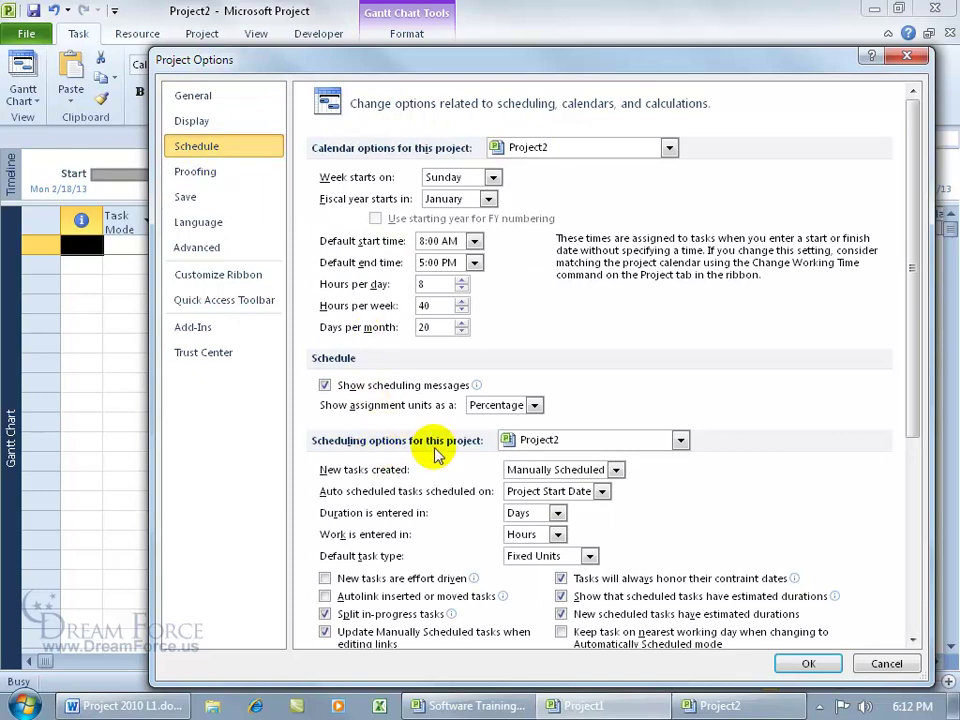
left_click(680, 443)
left_click(708, 443)
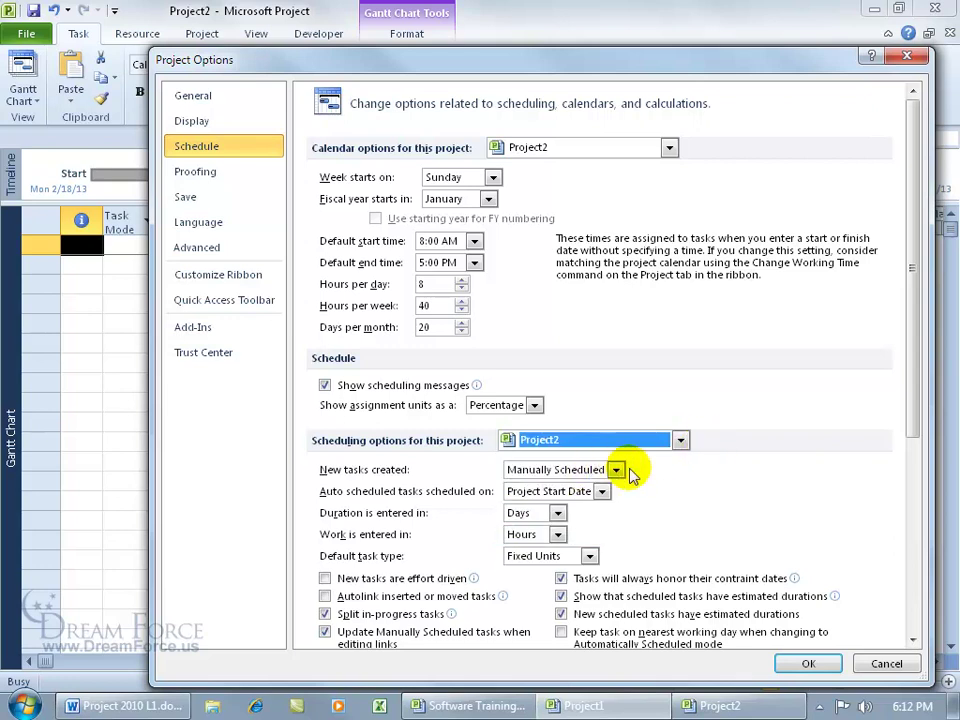
left_click(682, 441)
left_click(669, 461)
left_click(616, 469)
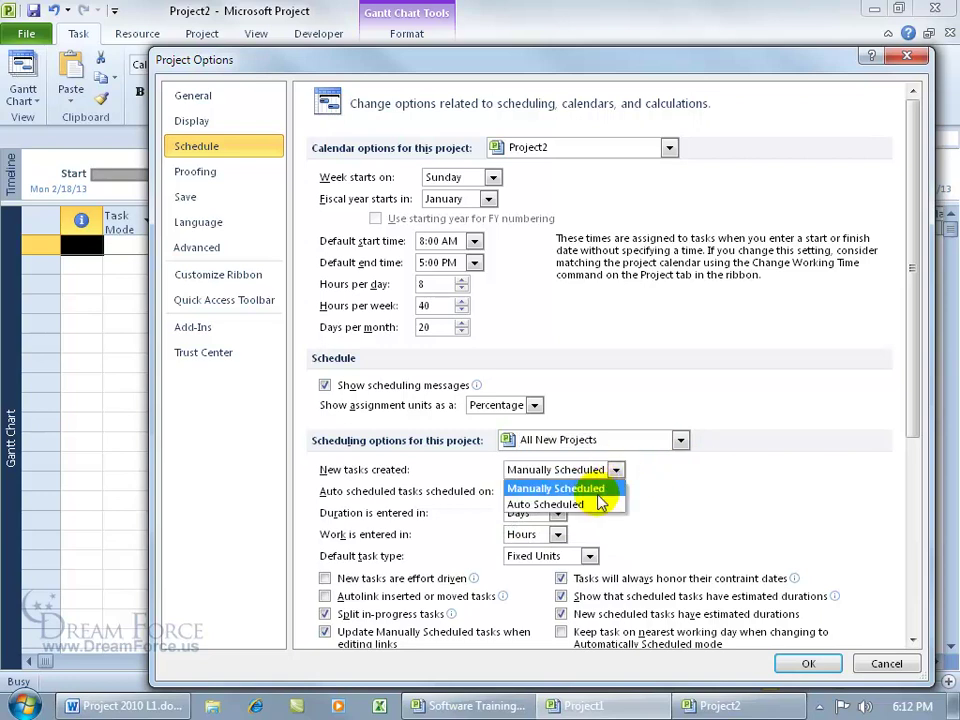
left_click(598, 506)
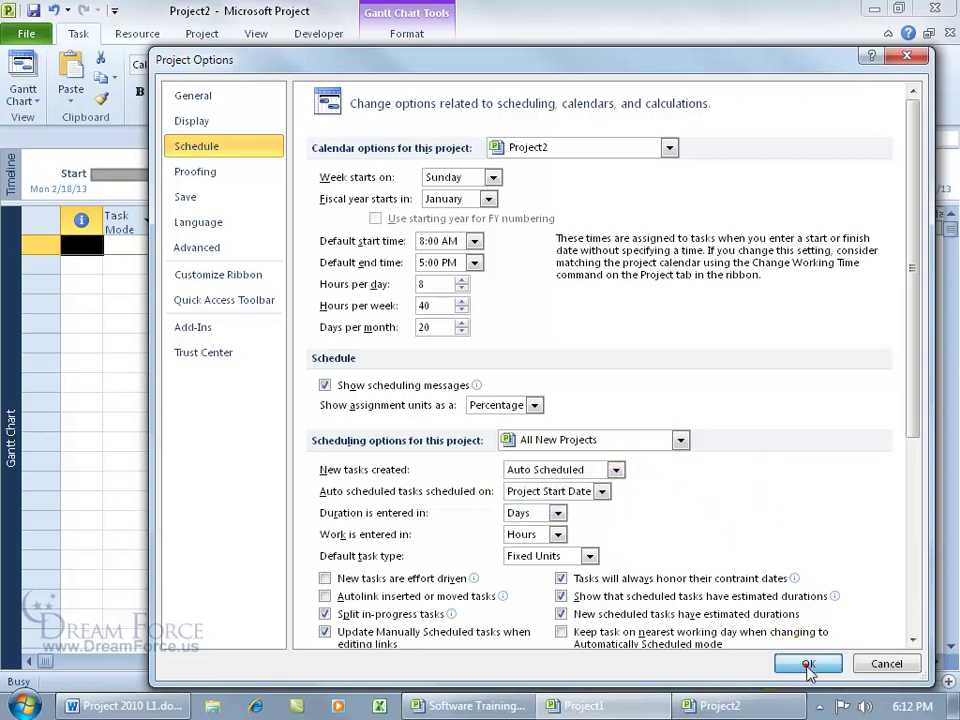
left_click(808, 663)
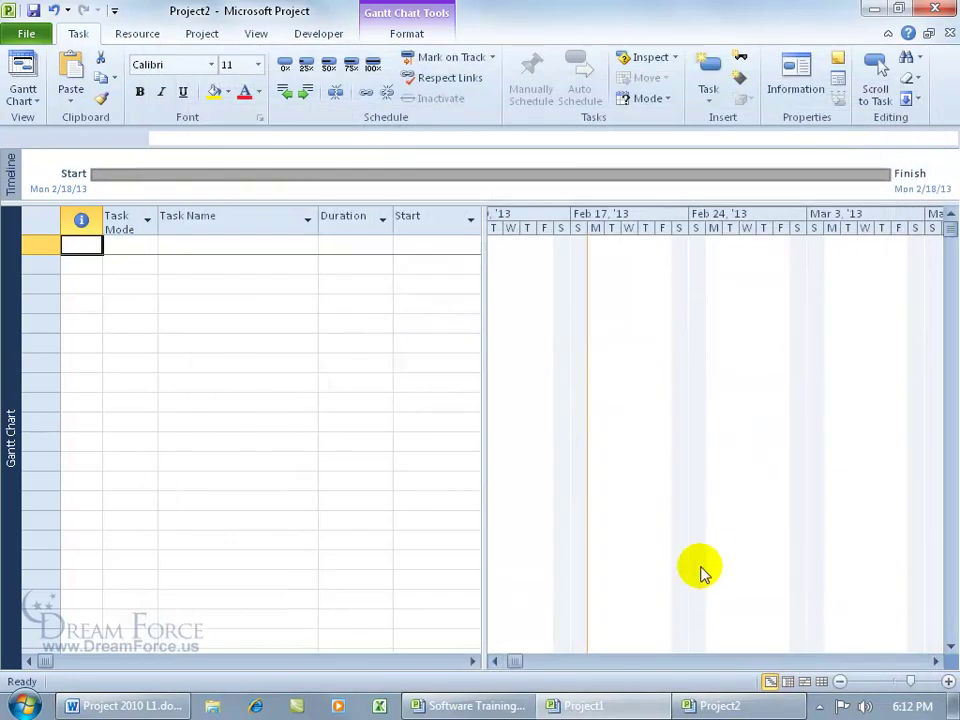
Create a blank project that uses the updated scheduling defaults
left_click(27, 34)
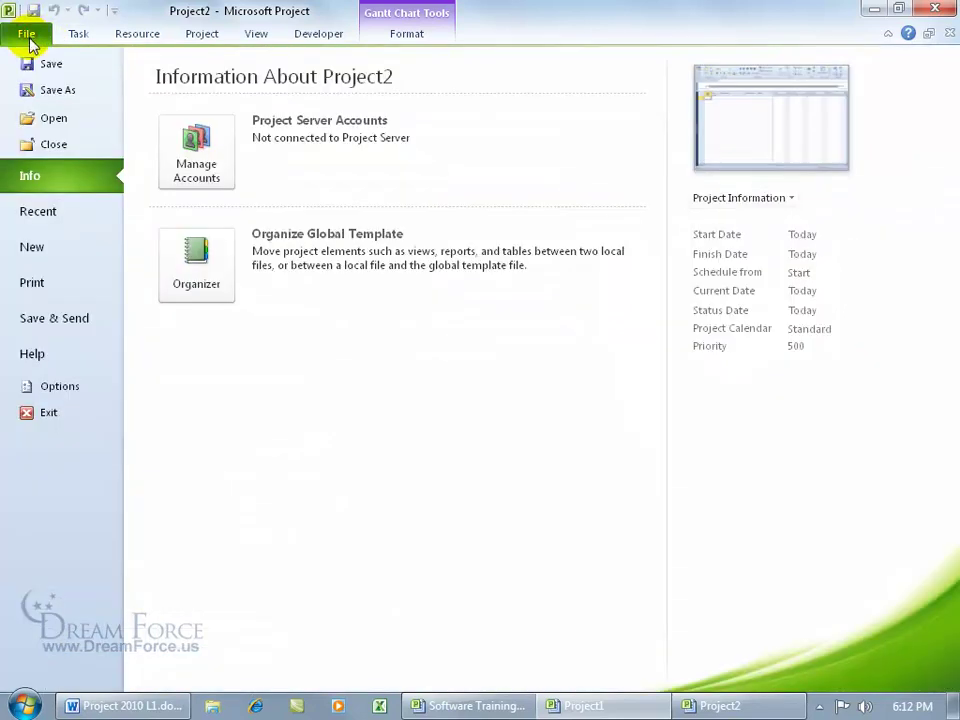
left_click(47, 246)
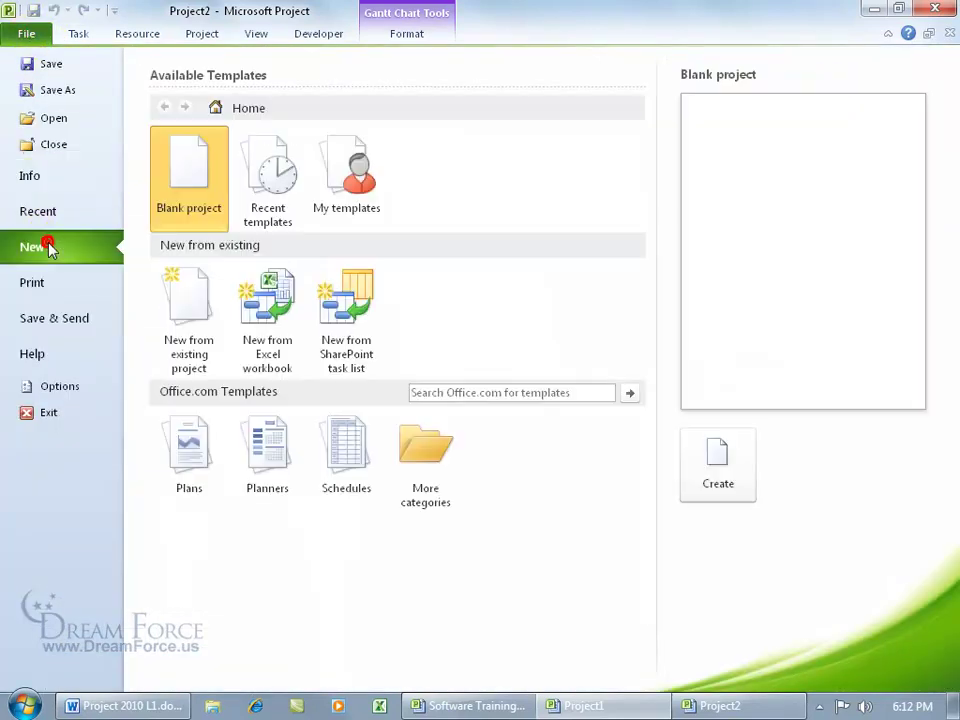
double_click(189, 180)
Enter a task named "Add Task" in the first row of the new project
left_click(231, 245)
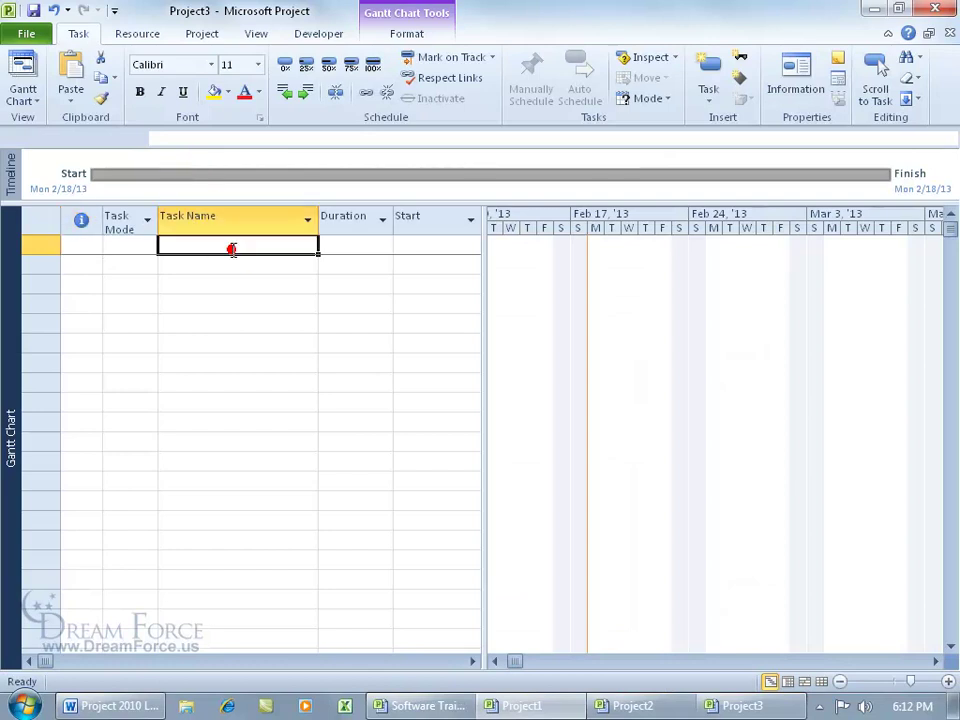
type("Add Task")
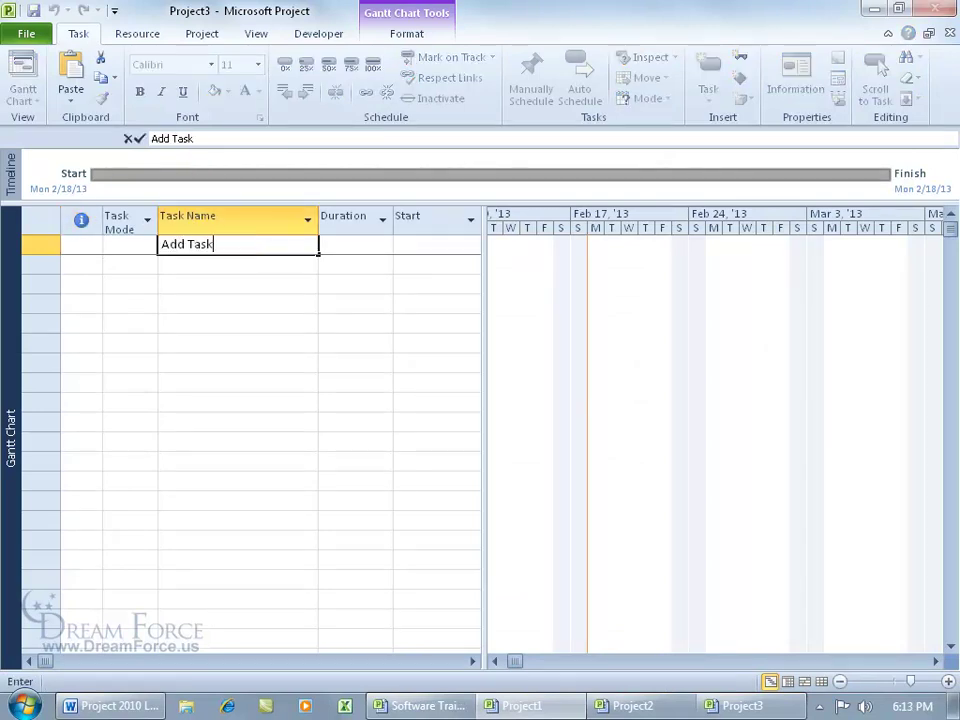
key("Return")
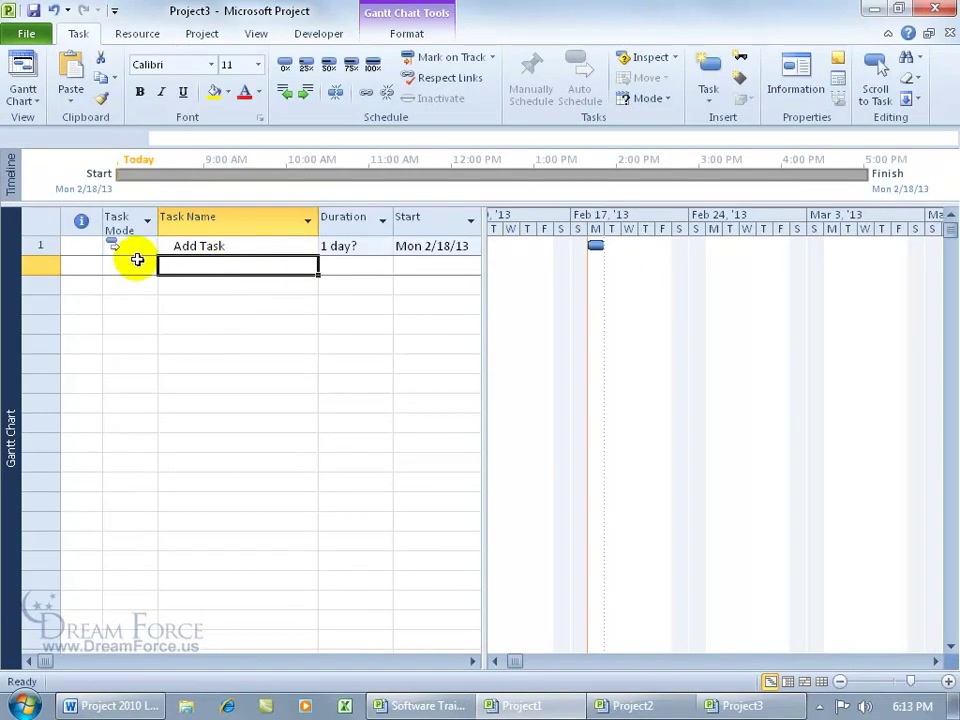